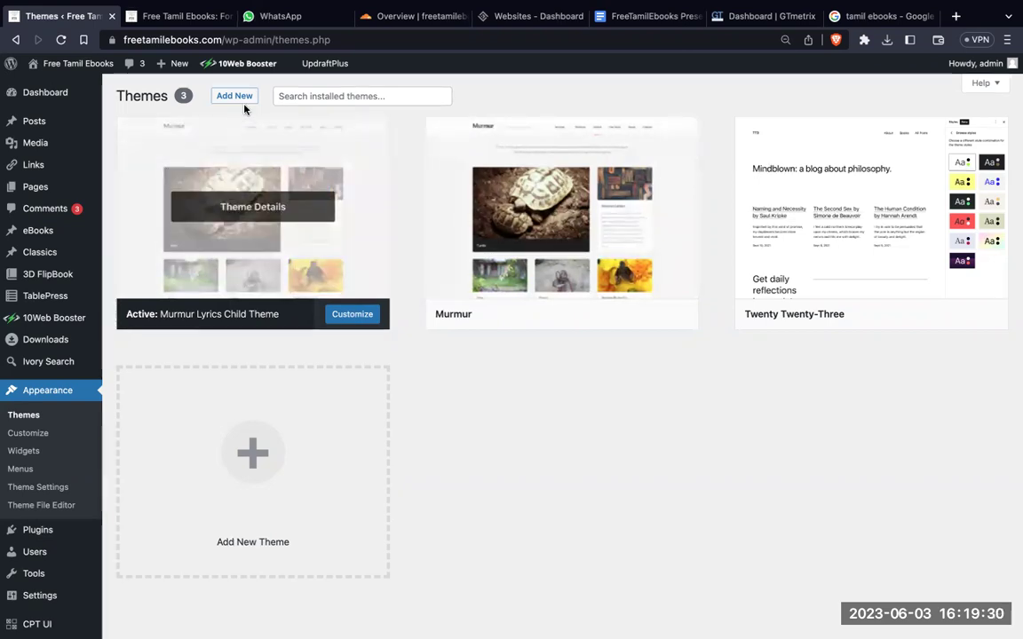
Step: View the live Free Tamil Ebooks homepage with its ebook cover grid
left_click(198, 13)
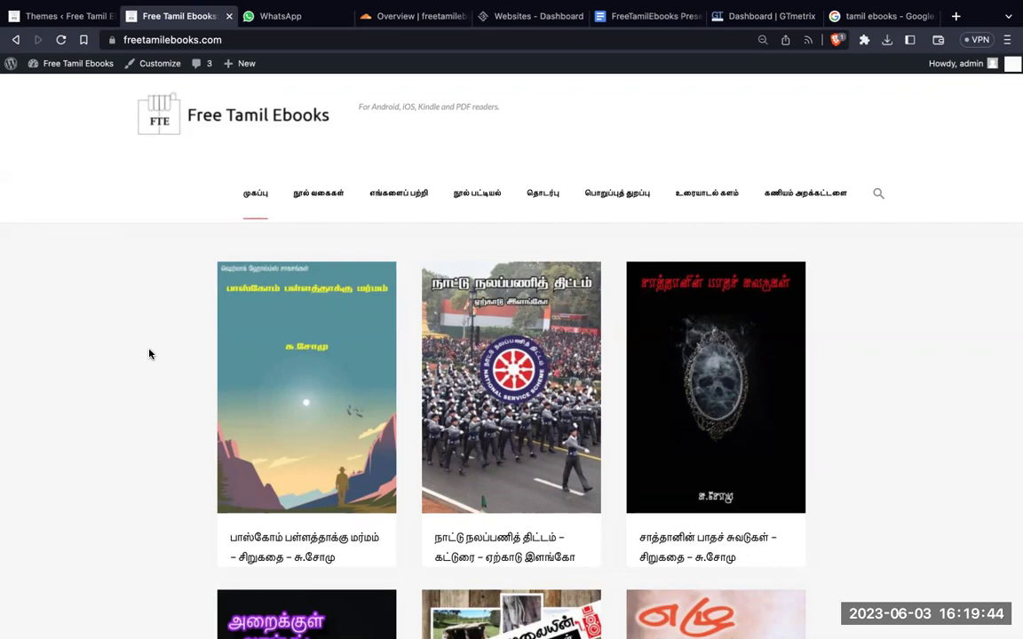
left_click(76, 18)
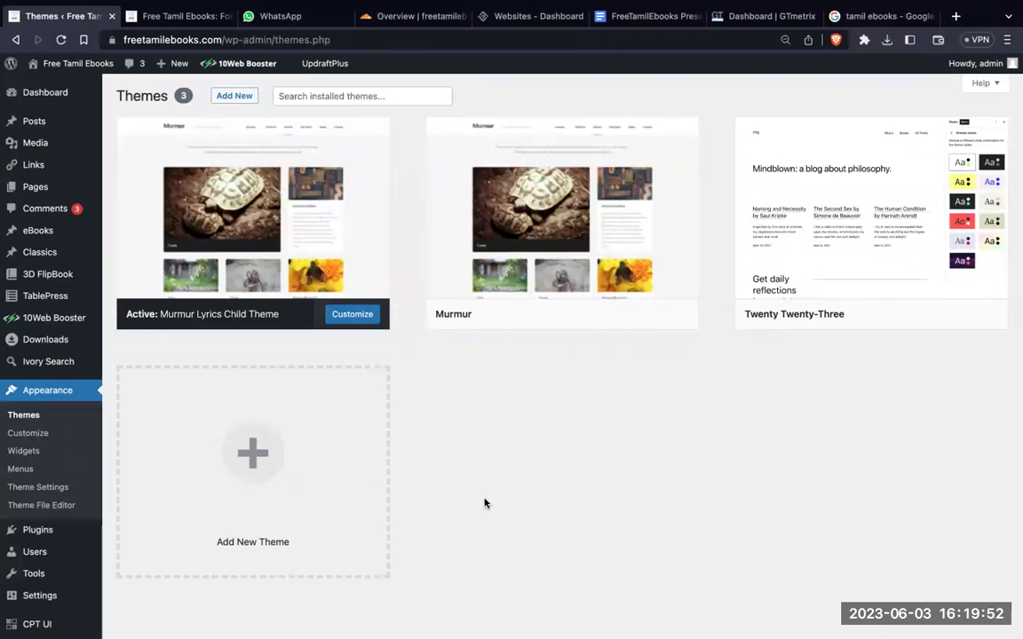
scroll(83, 552, "down", 2)
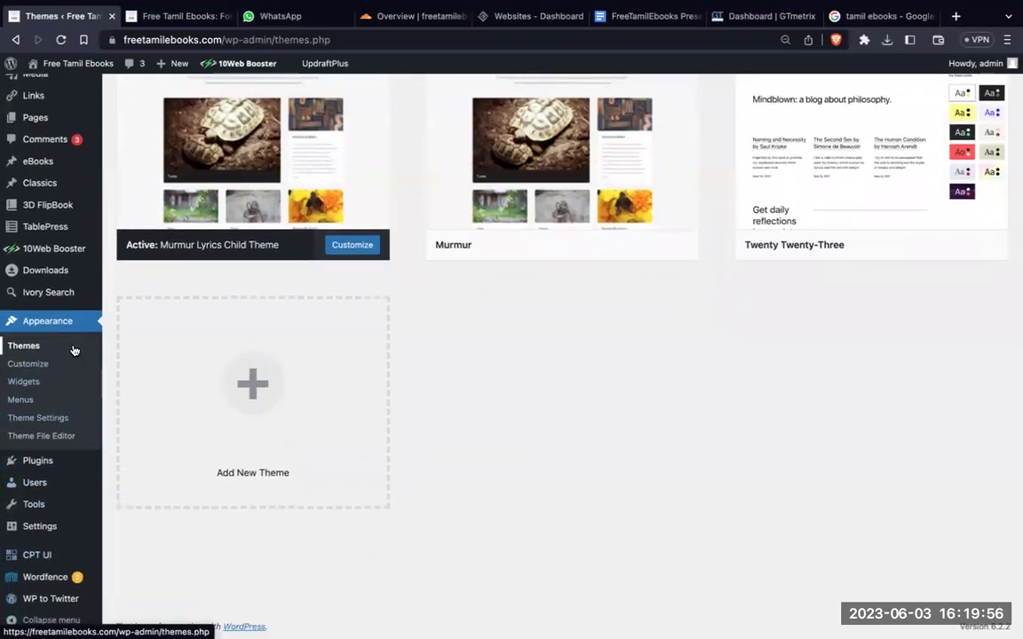
left_click(40, 462)
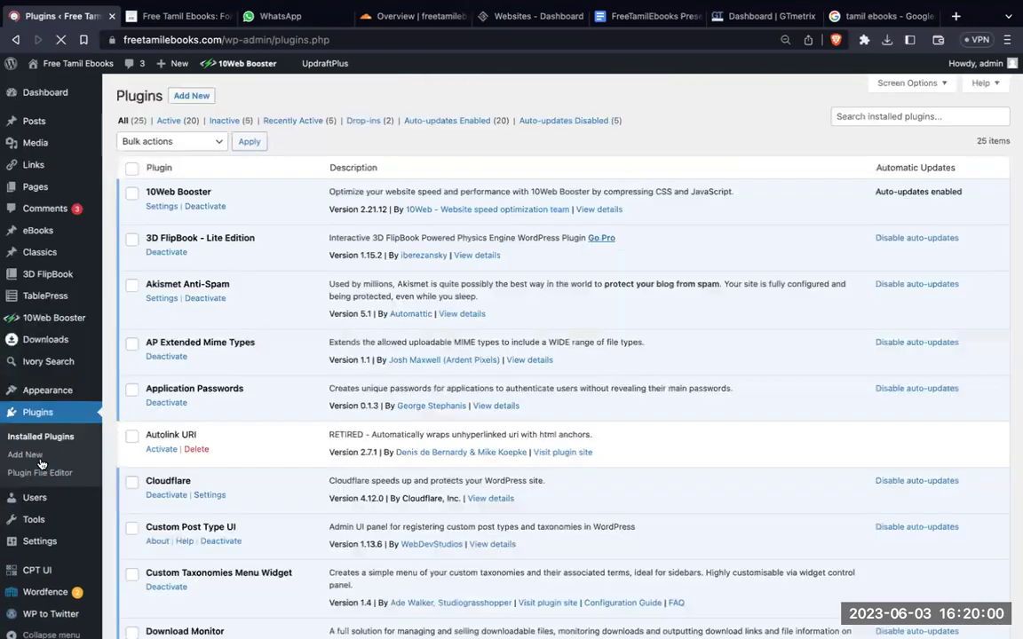
Step: Scroll the installed plugins, then open the eBooks list showing all 875 ebooks
scroll(503, 480, "down", 5)
scroll(502, 480, "down", 1)
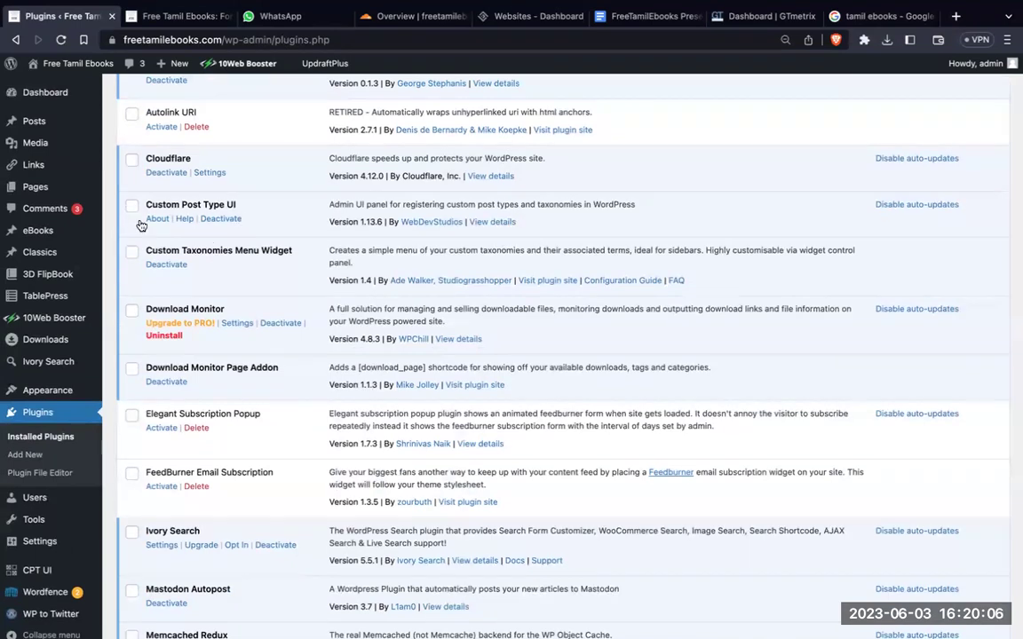
mouse_move(87, 232)
left_click(87, 233)
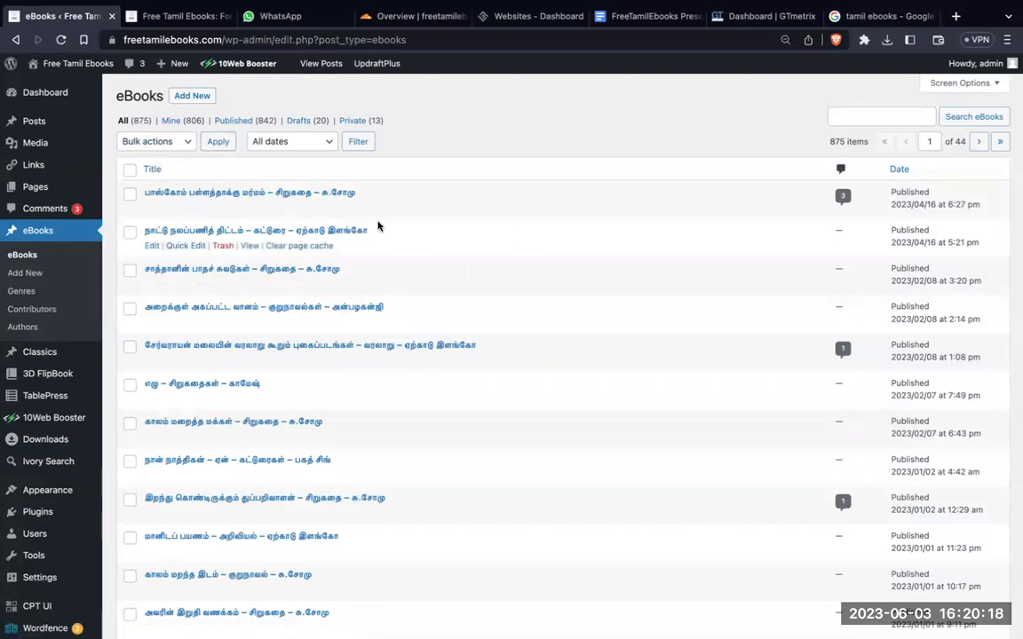
Step: Inspect the newest eBook's editor and download shortcodes, then return to Installed Plugins
left_click(151, 208)
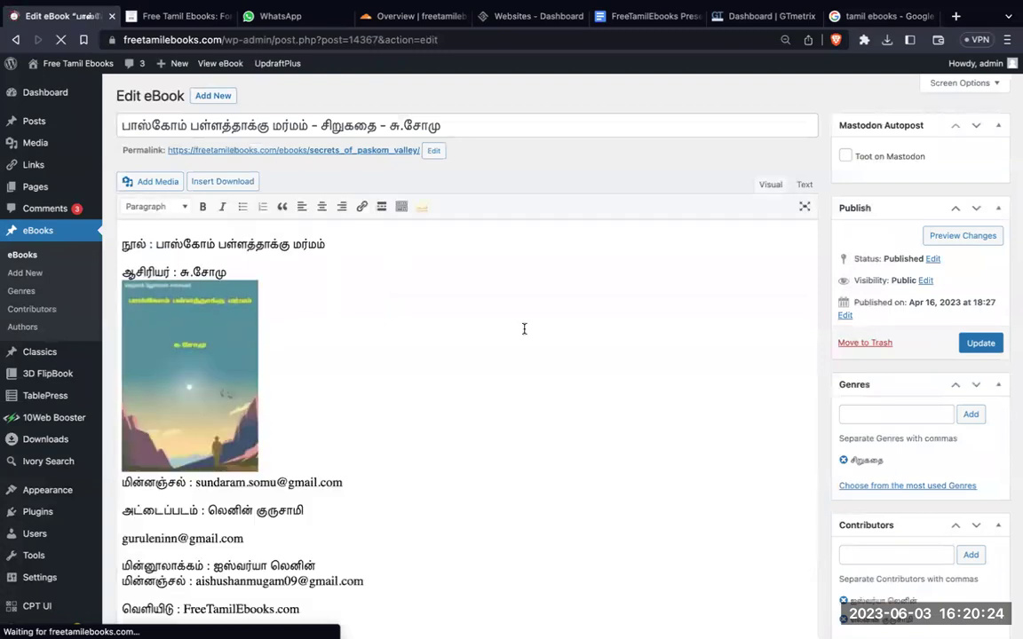
scroll(503, 368, "down", 3)
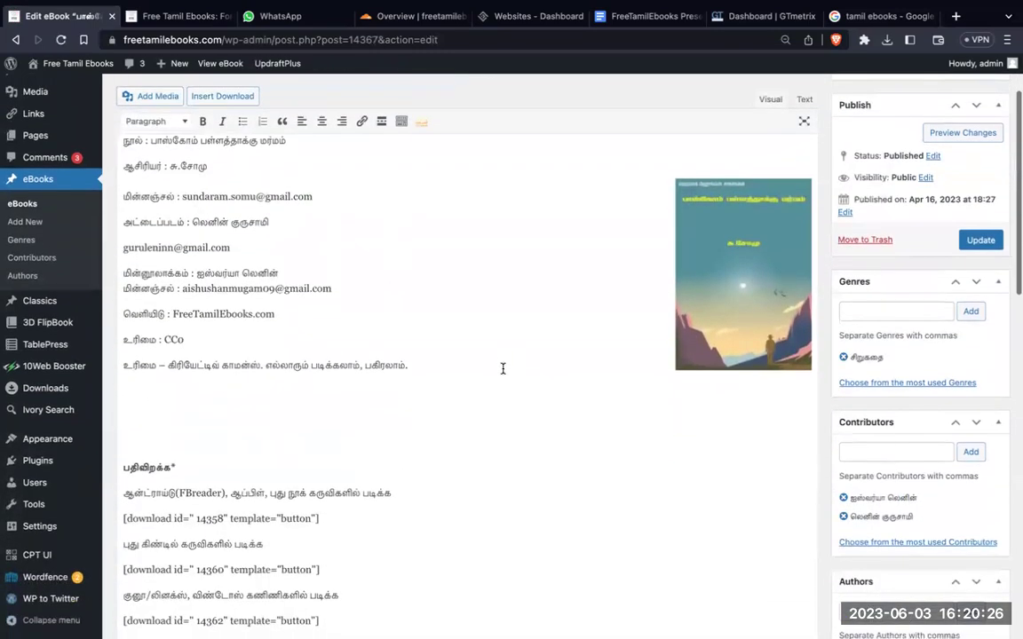
scroll(503, 369, "down", 2)
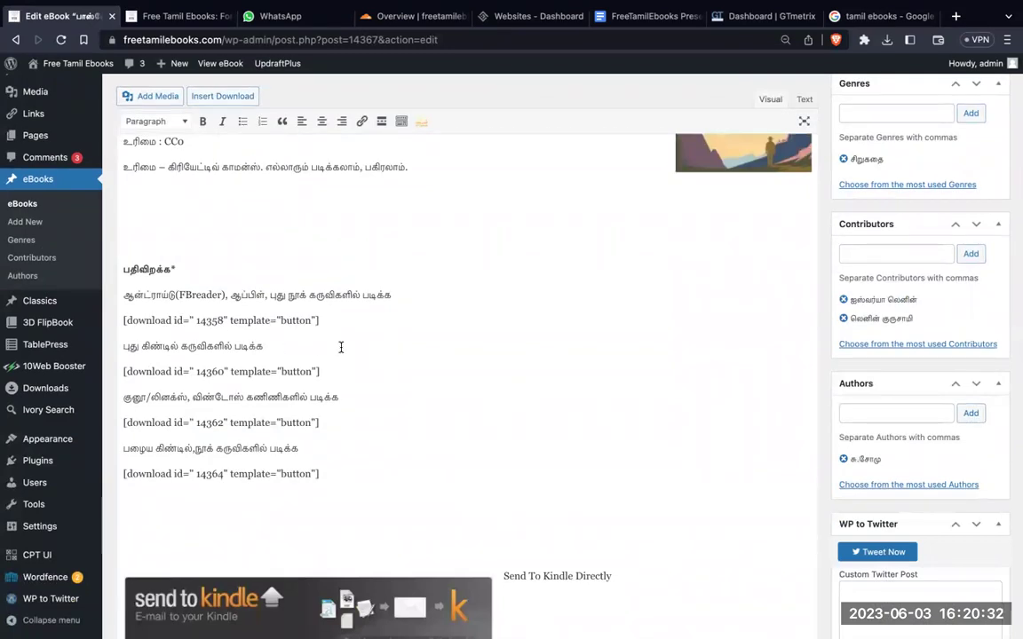
mouse_move(64, 392)
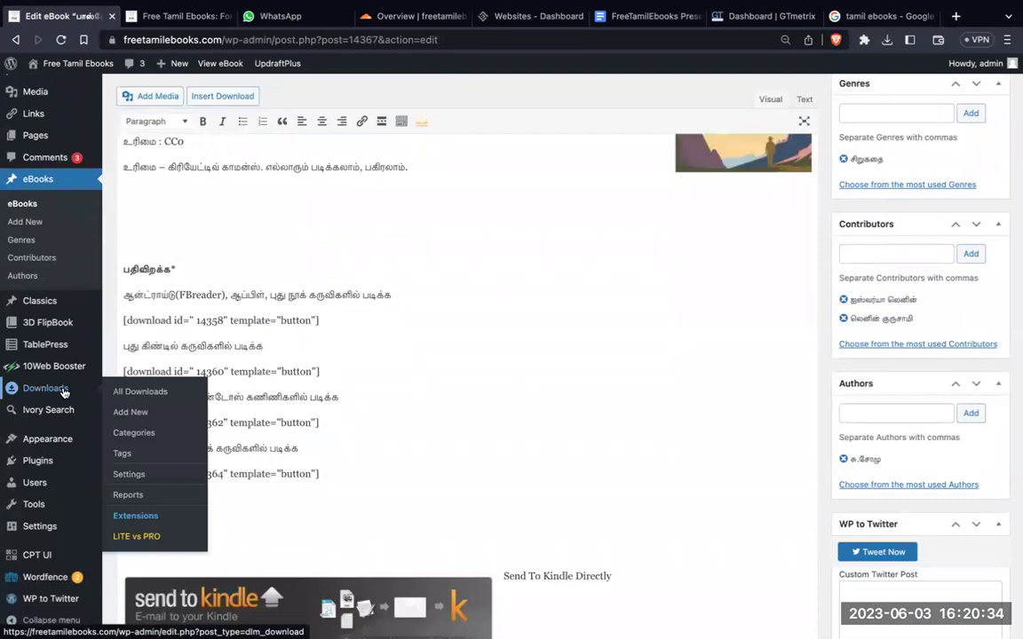
mouse_move(84, 461)
left_click(124, 466)
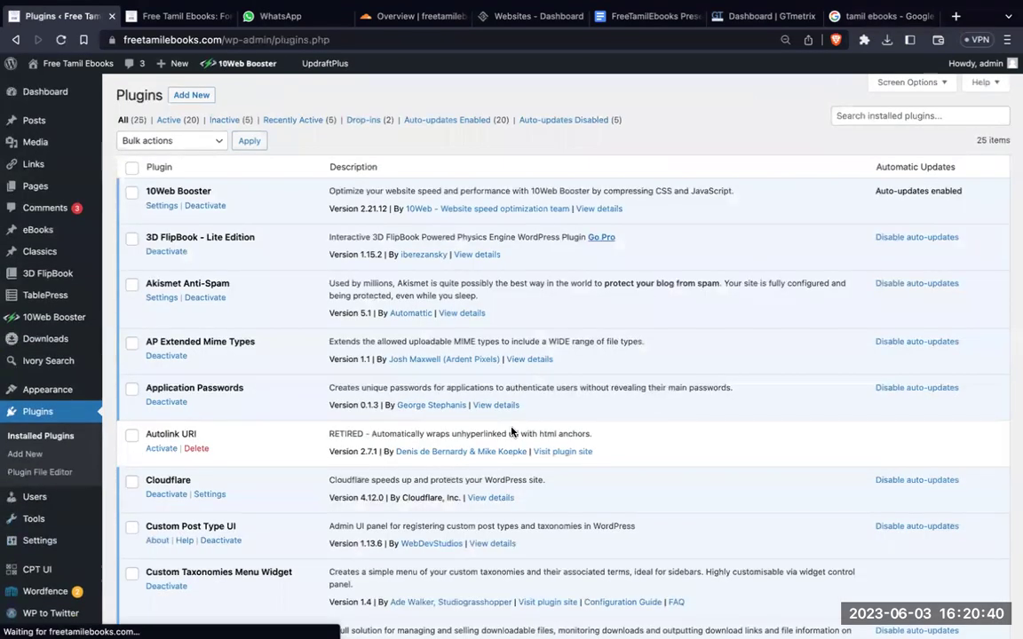
scroll(512, 431, "down", 5)
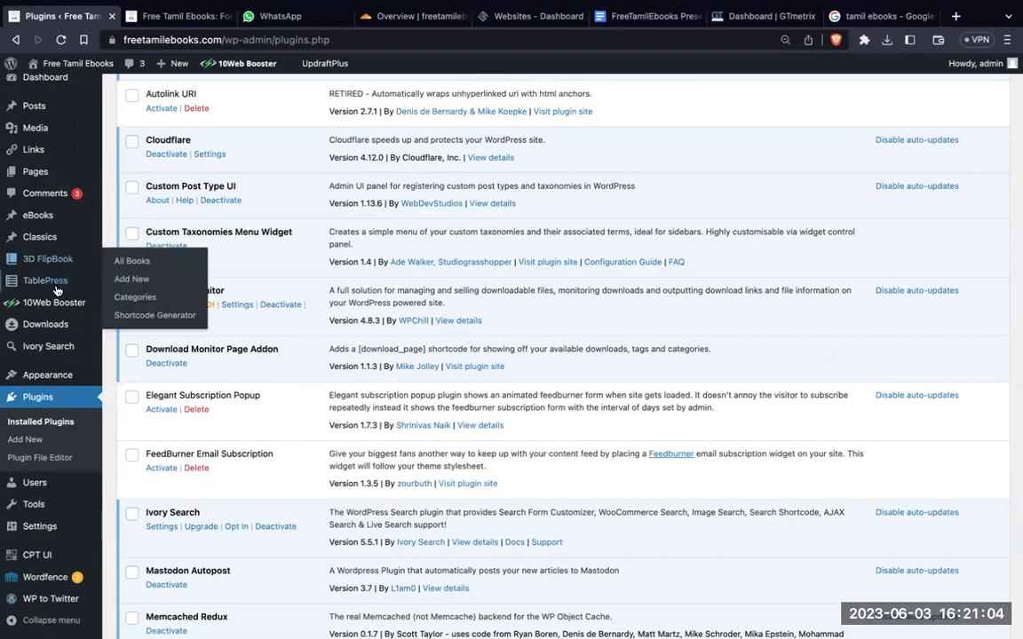
left_click(133, 328)
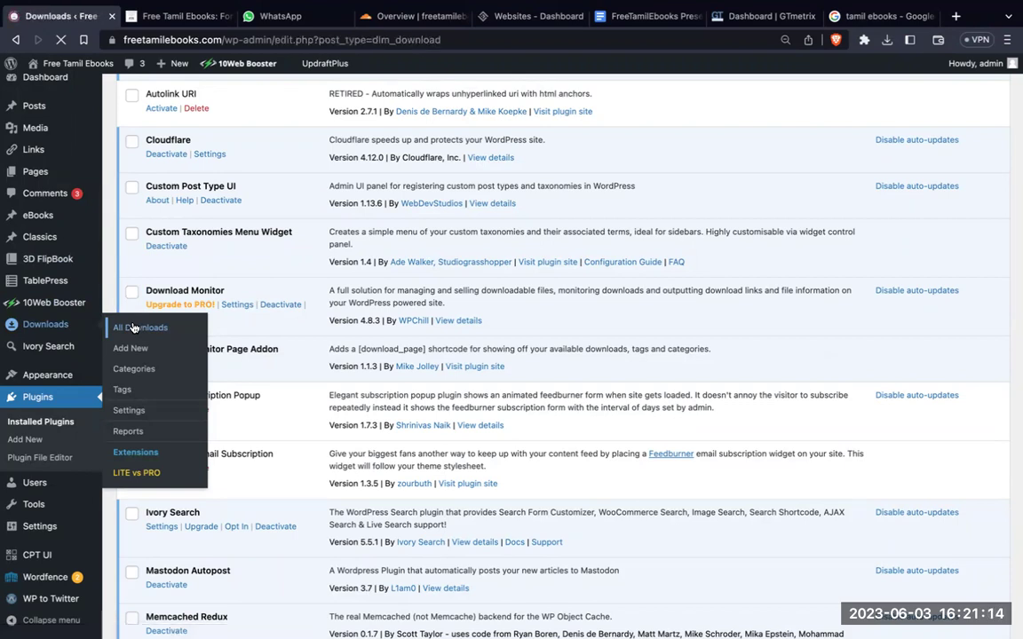
scroll(294, 527, "down", 10)
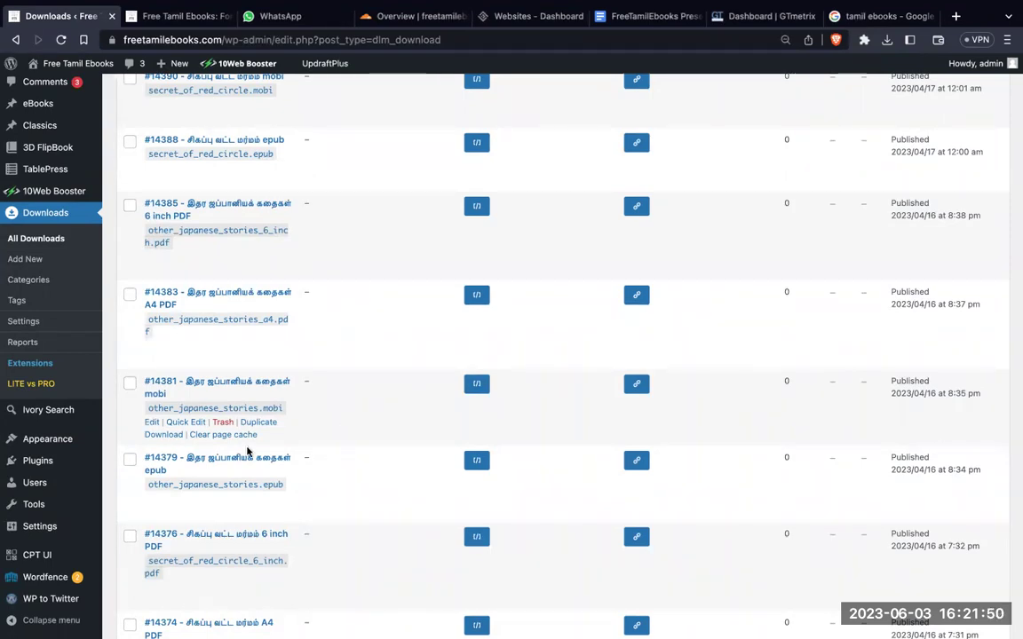
left_click(77, 469)
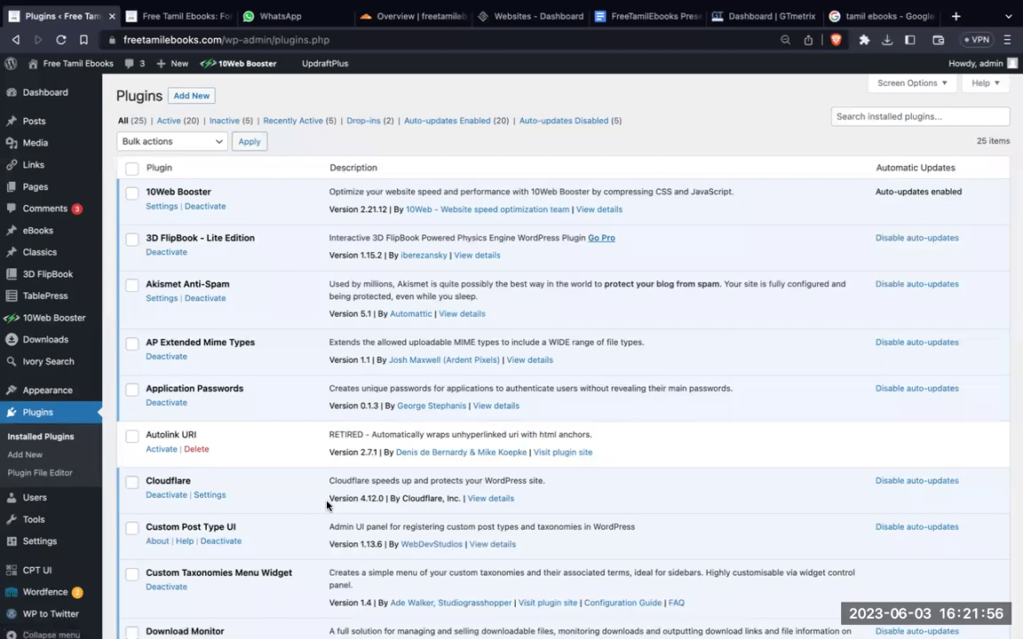
scroll(326, 505, "down", 8)
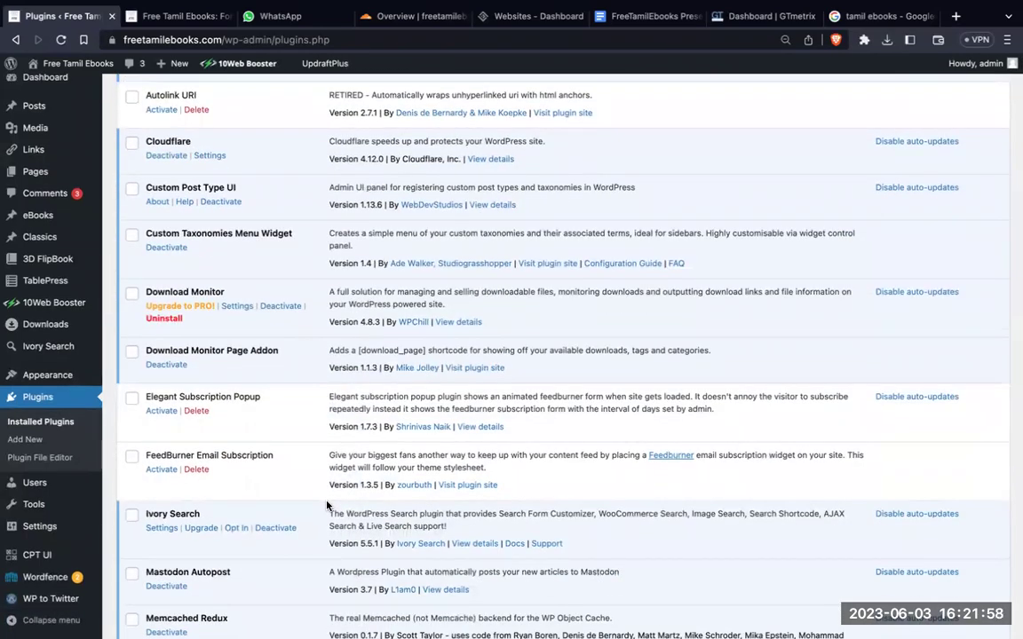
scroll(327, 505, "down", 7)
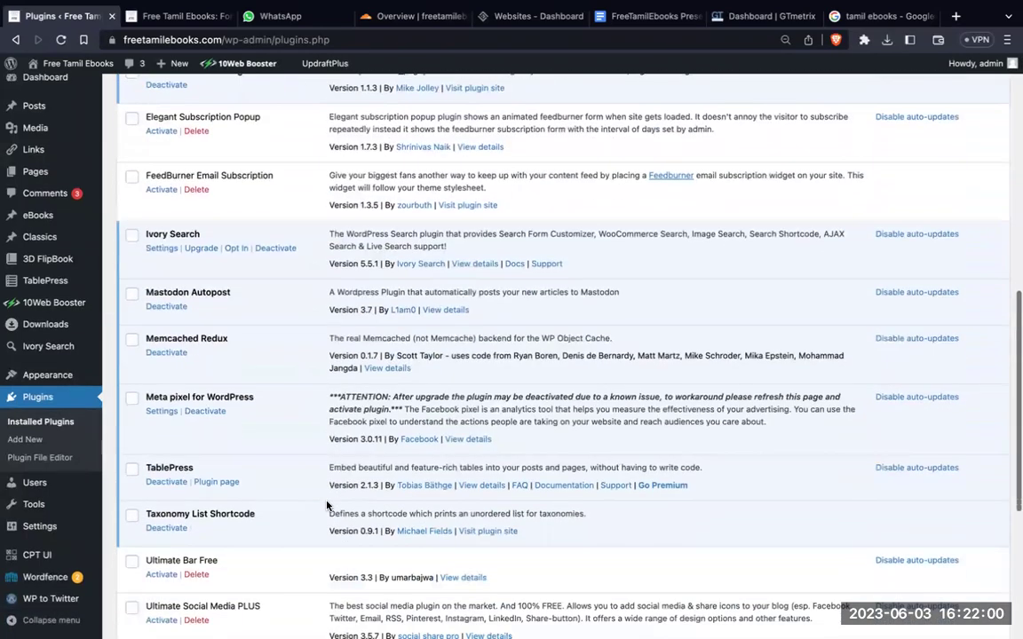
scroll(327, 505, "down", 3)
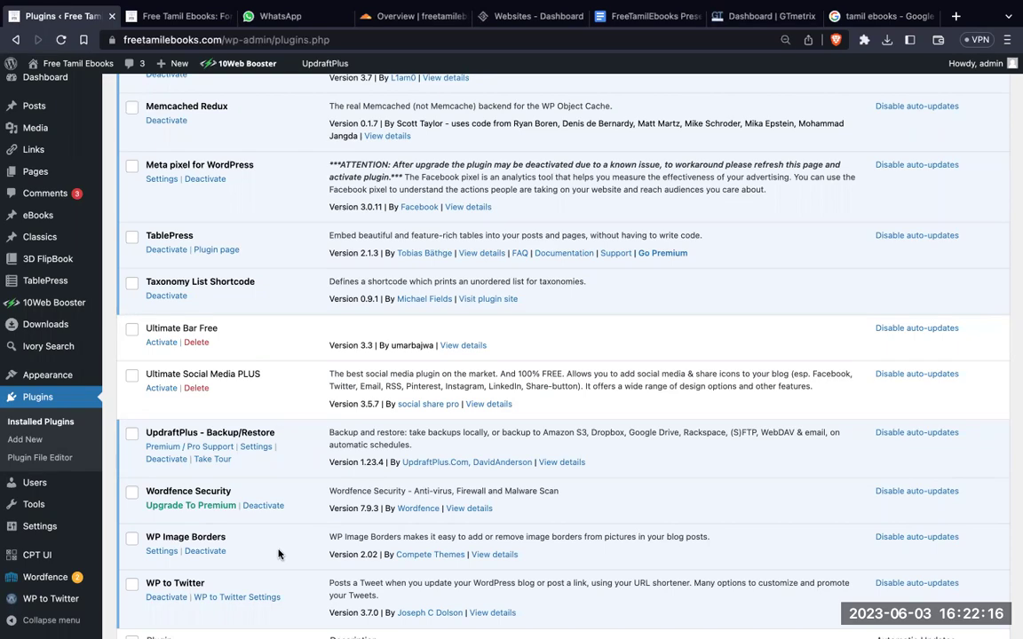
scroll(278, 554, "up", 5)
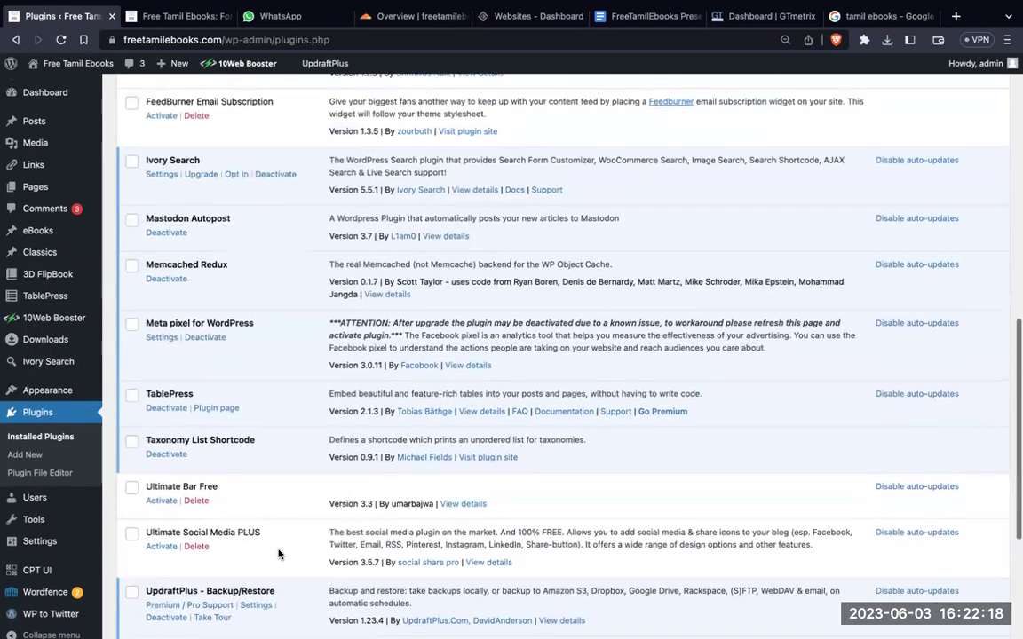
scroll(278, 554, "up", 9)
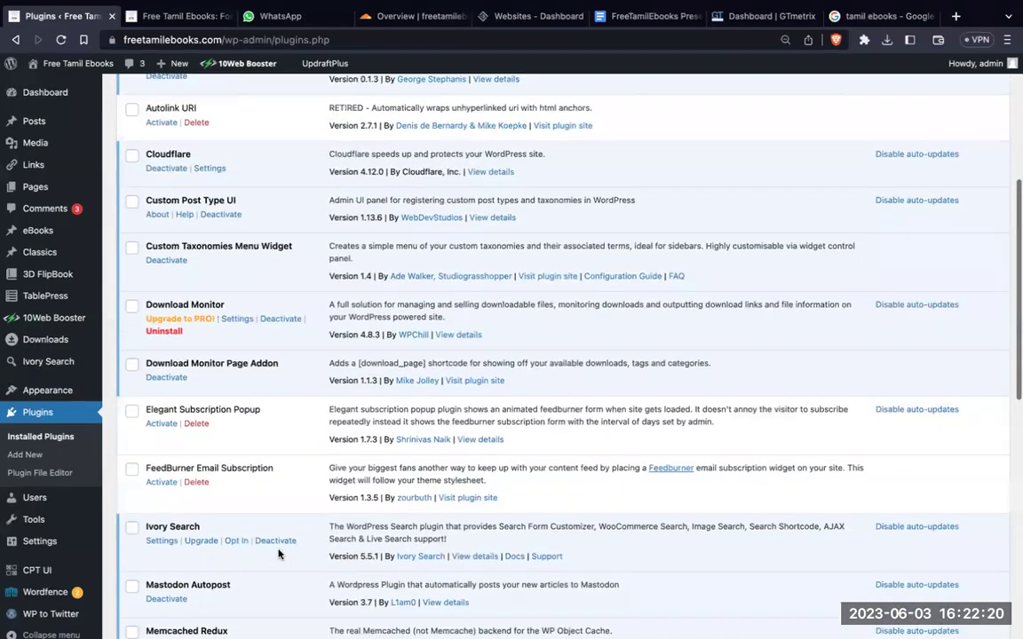
scroll(278, 555, "up", 4)
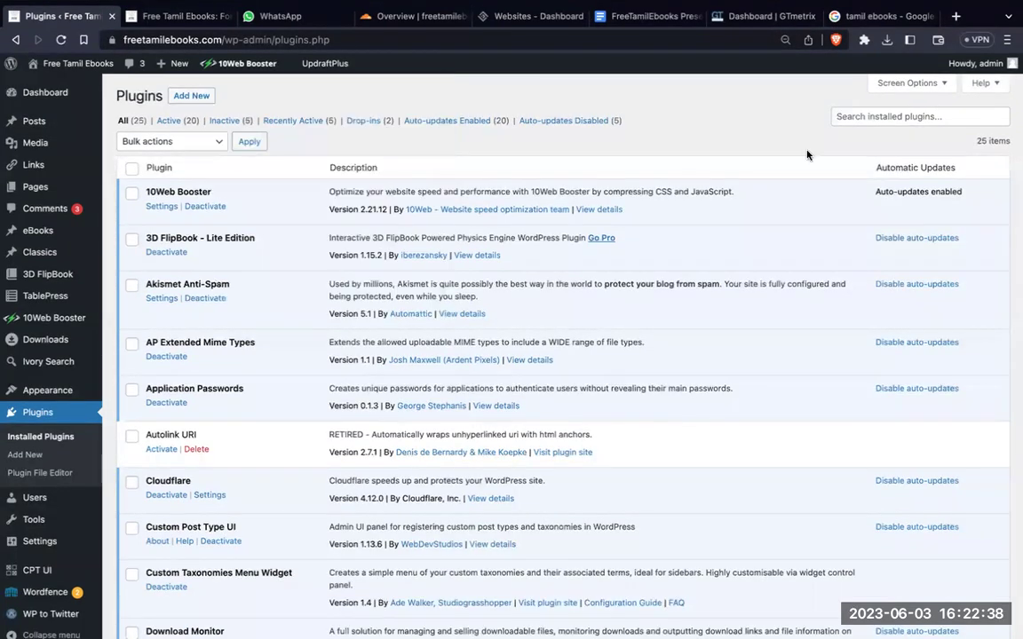
Step: Go to the 10Web Websites dashboard and open Free Tamil Ebooks' booster page
left_click(957, 17)
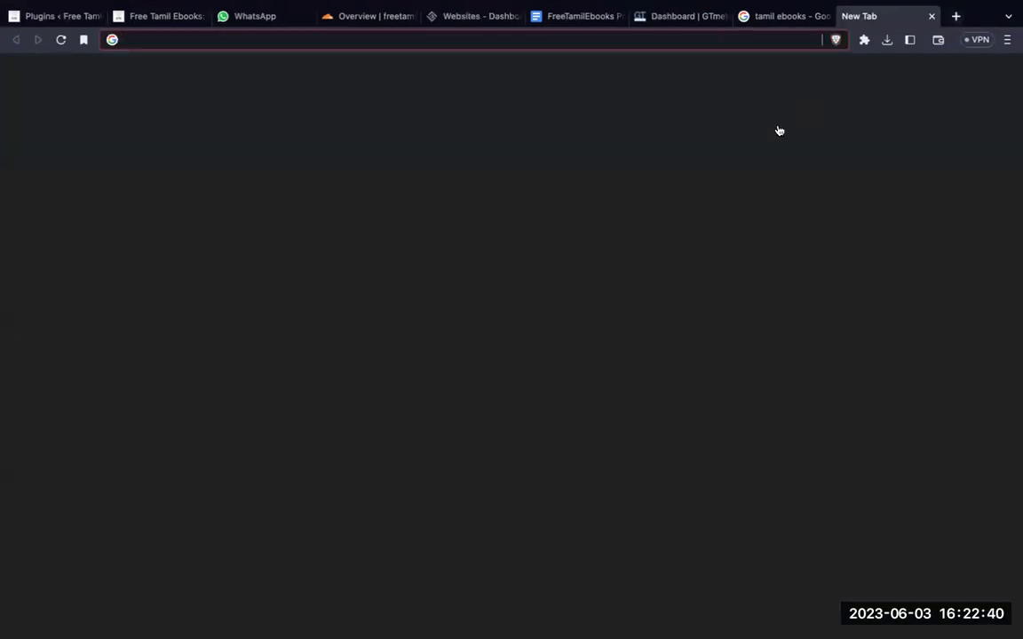
type("10w")
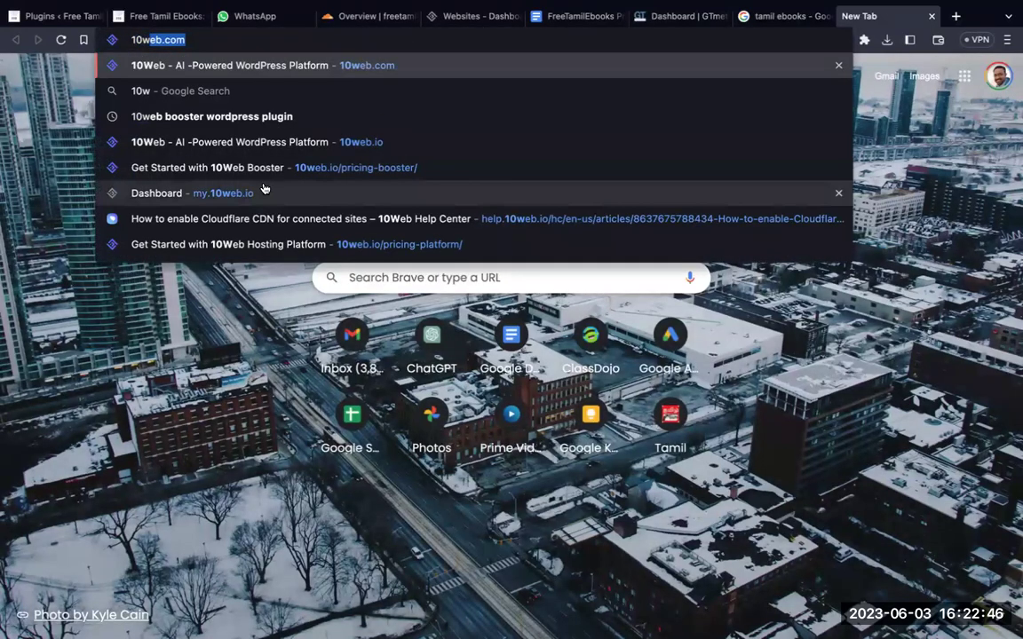
left_click(475, 18)
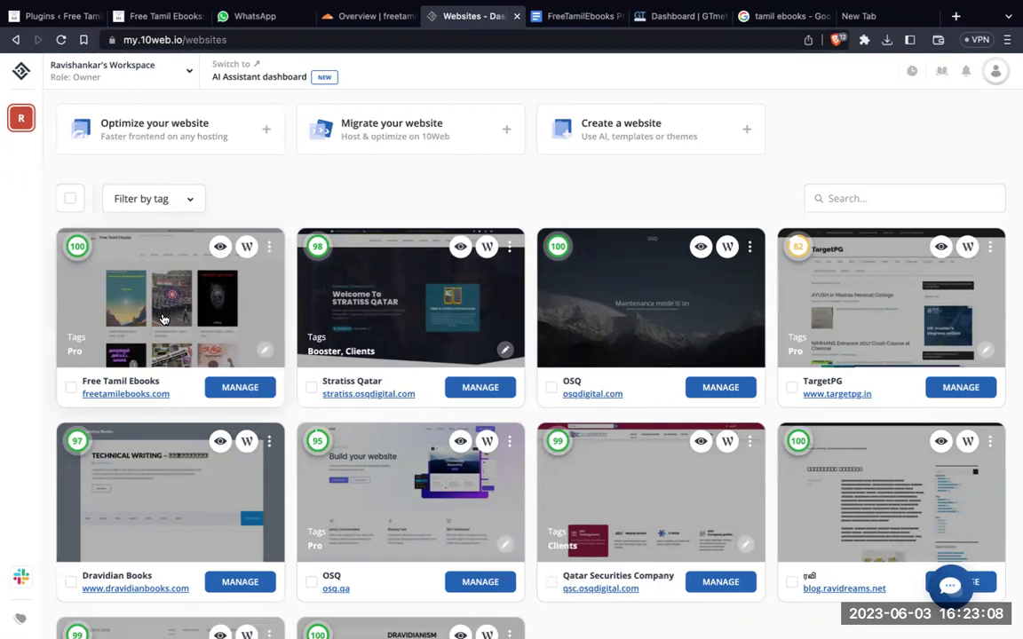
left_click(239, 388)
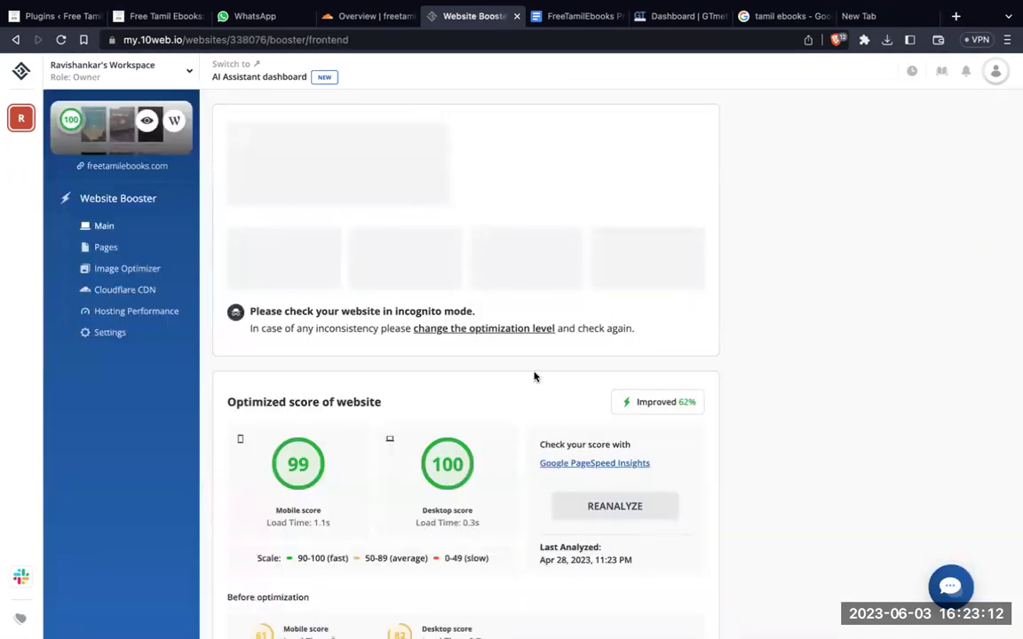
scroll(536, 376, "down", 2)
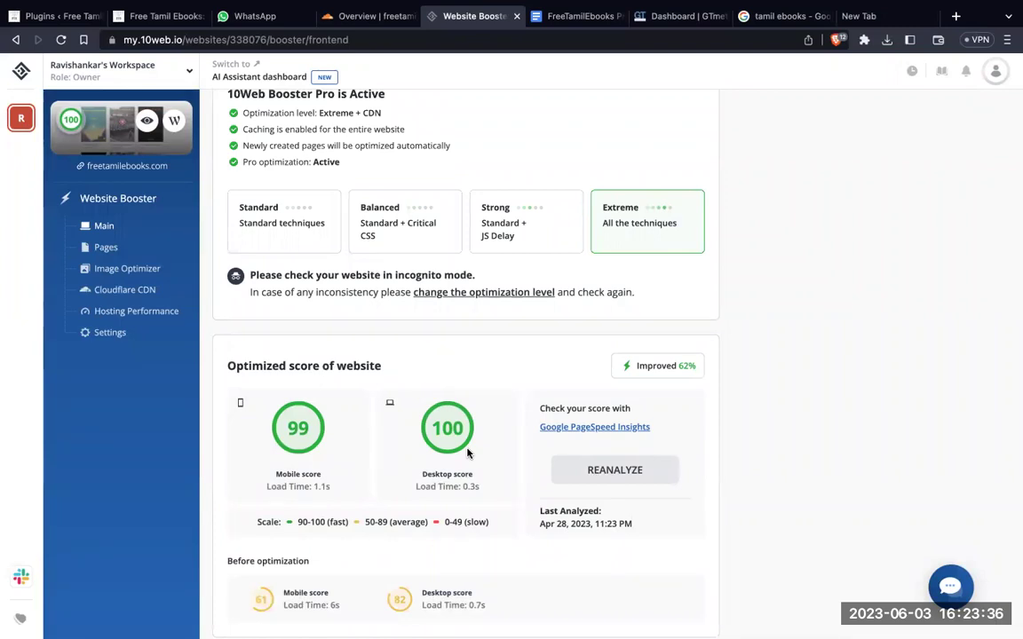
scroll(429, 417, "up", 2)
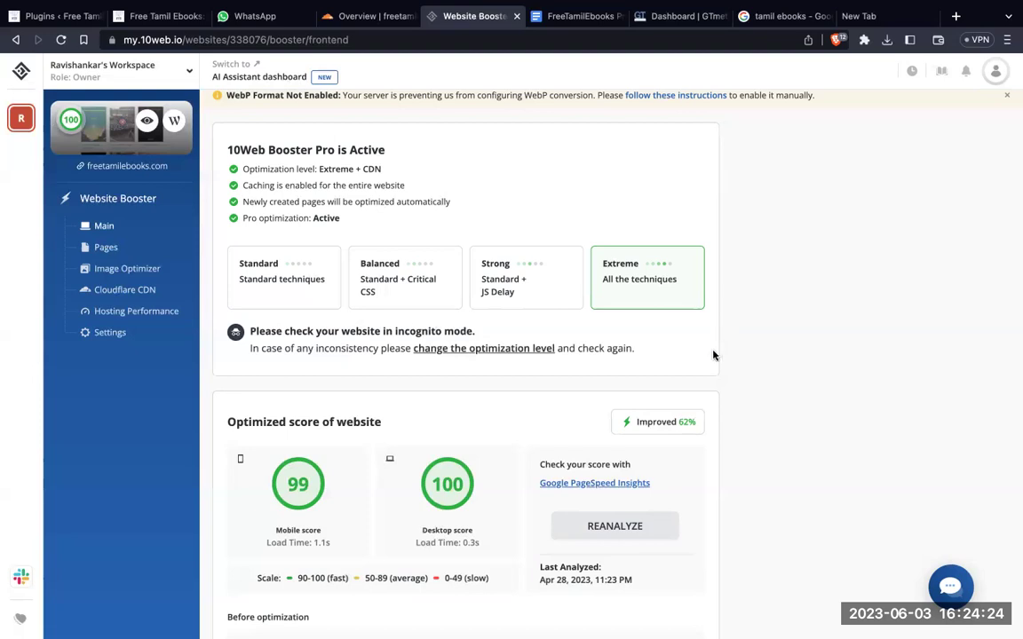
scroll(701, 359, "down", 1)
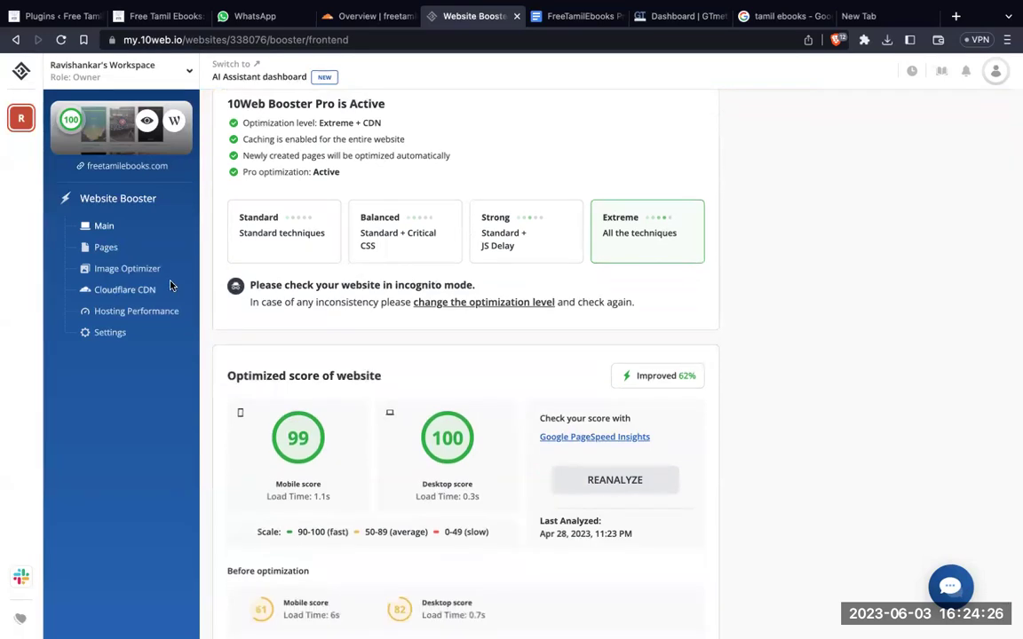
Step: Check Cloudflare CDN's 29.96GB bandwidth usage and enabled features, then open image optimization
left_click(121, 292)
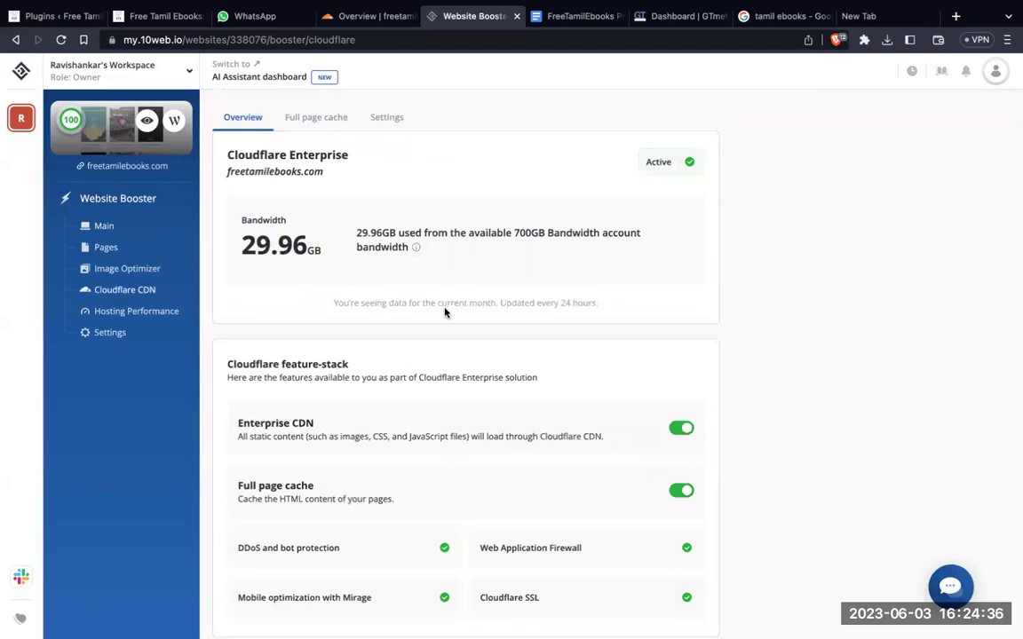
mouse_move(414, 251)
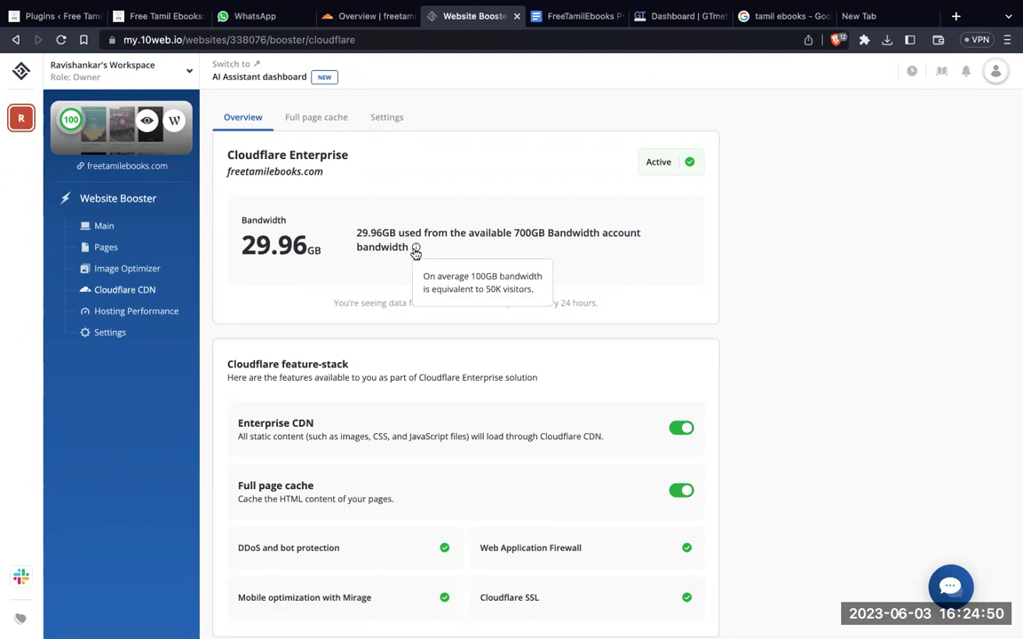
scroll(781, 365, "down", 3)
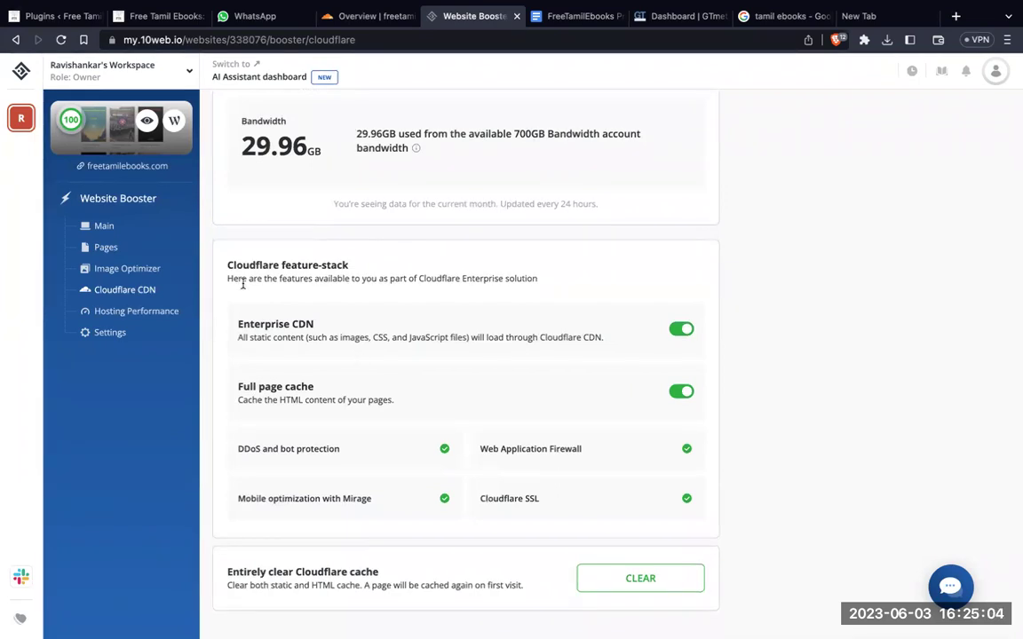
left_click(127, 268)
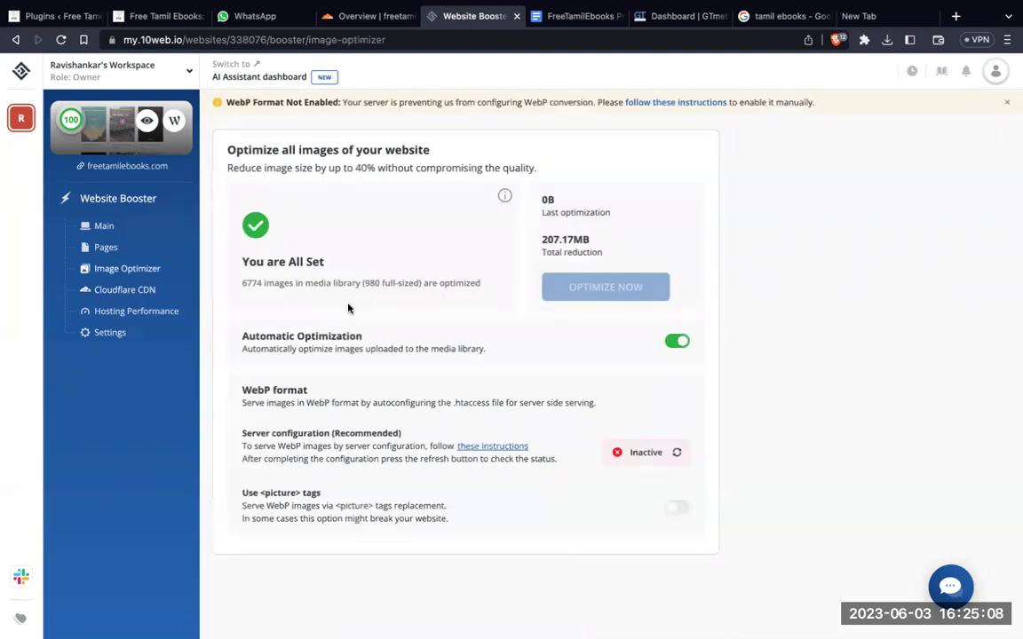
Step: Look over 10Web's Pages settings, then switch to the Cloudflare Overview for freetamilebooks.com
left_click(125, 249)
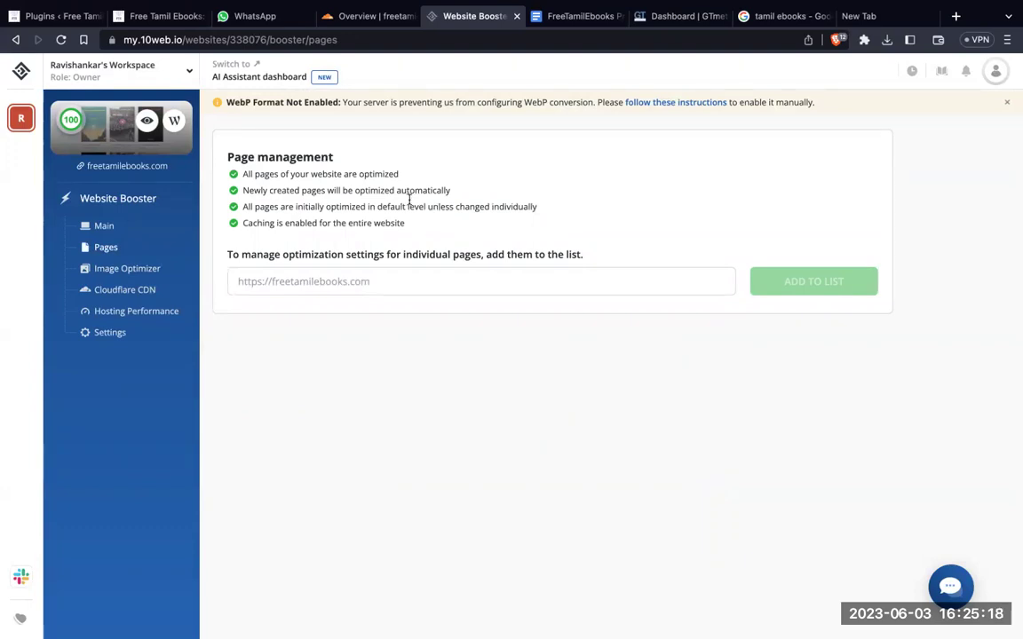
left_click(358, 15)
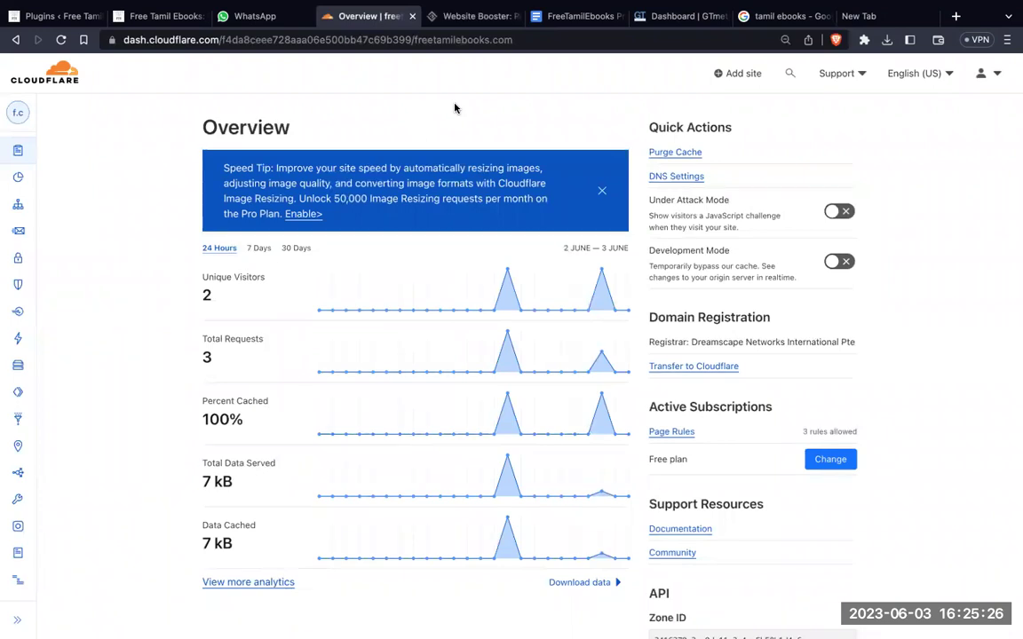
Step: Switch to the GTmetrix dashboard and scroll its freetamilebooks.com report list
left_click(664, 16)
scroll(520, 221, "down", 3)
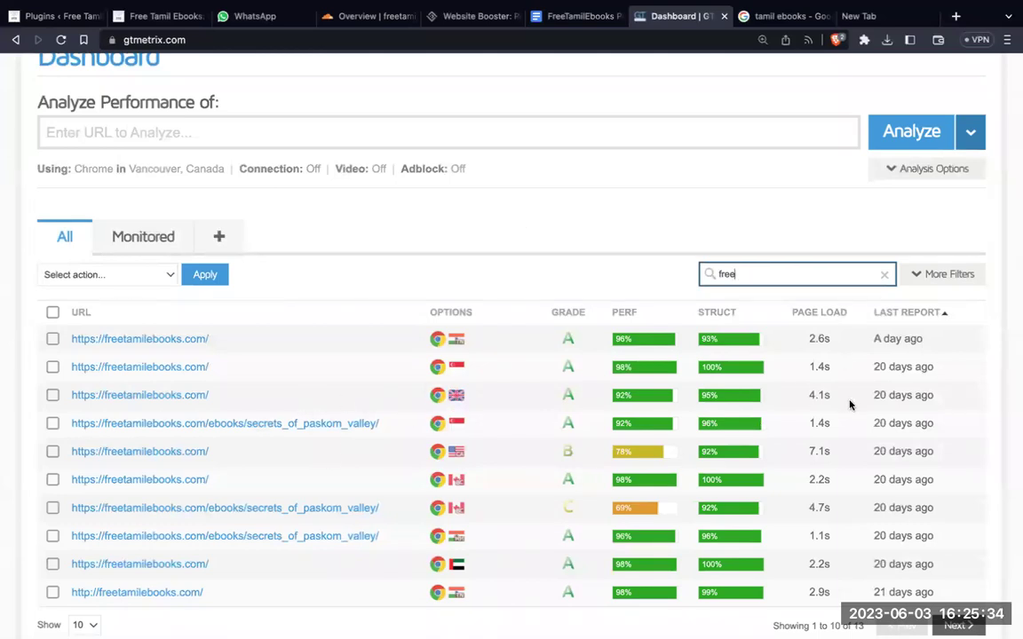
Step: Read through the newest freetamilebooks.com GTmetrix report: grade A, 96% performance, 93% structure
left_click(191, 341)
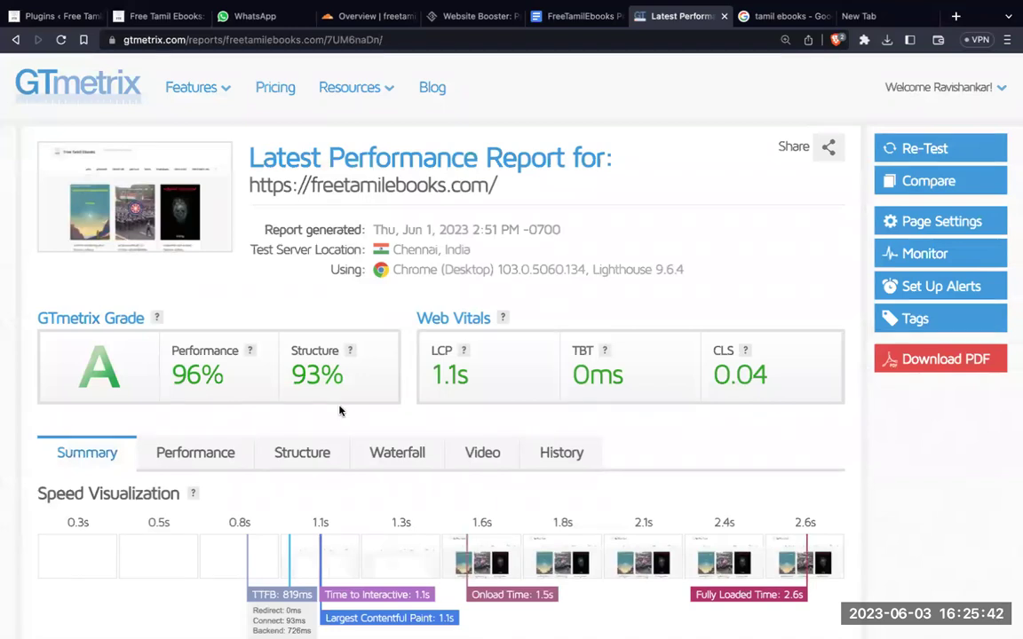
scroll(341, 410, "down", 4)
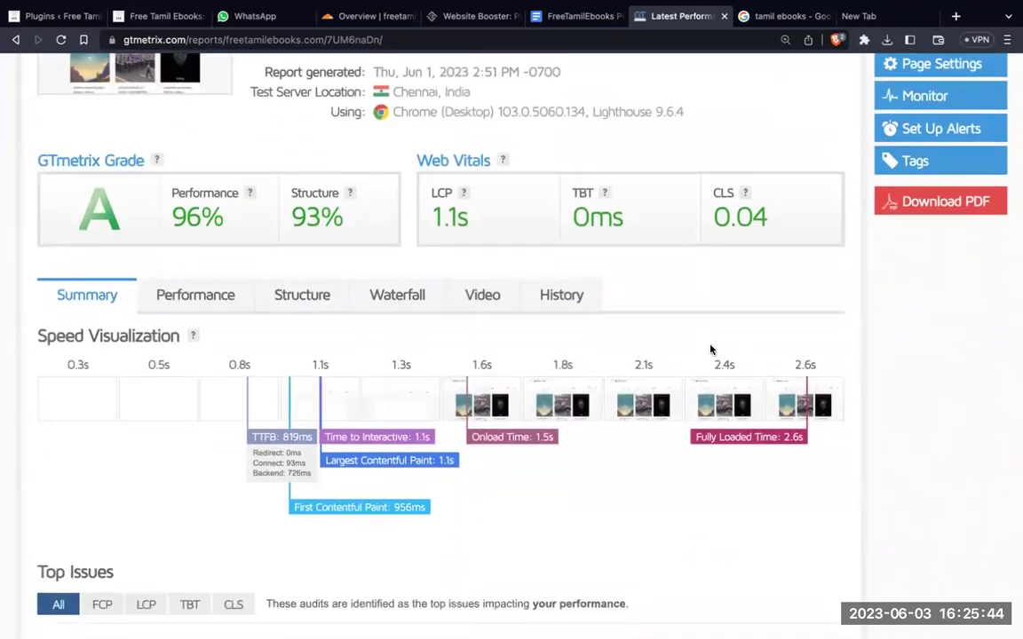
scroll(711, 349, "down", 4)
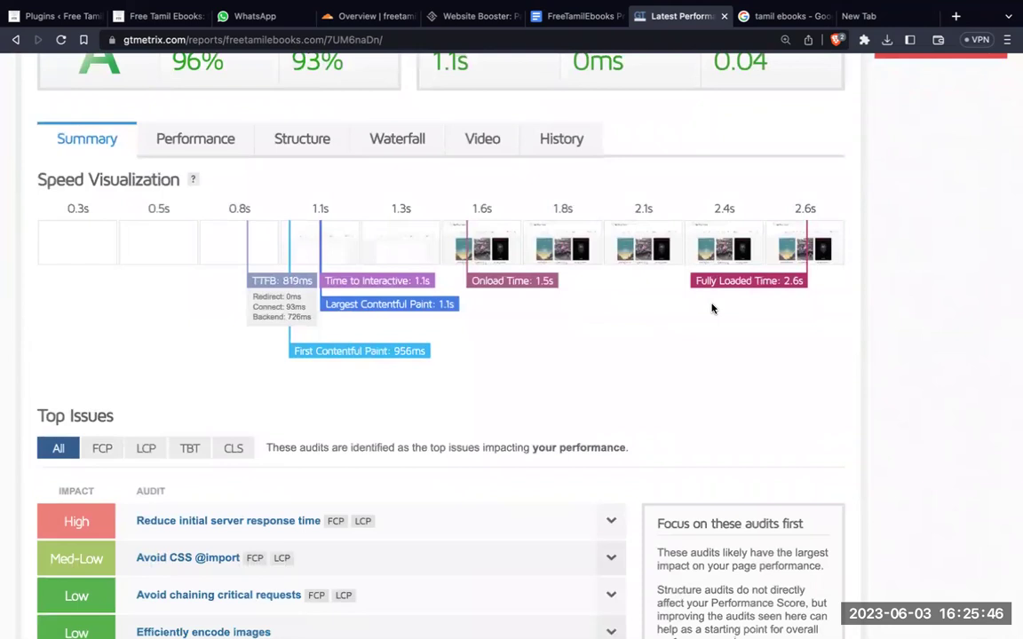
scroll(711, 308, "up", 8)
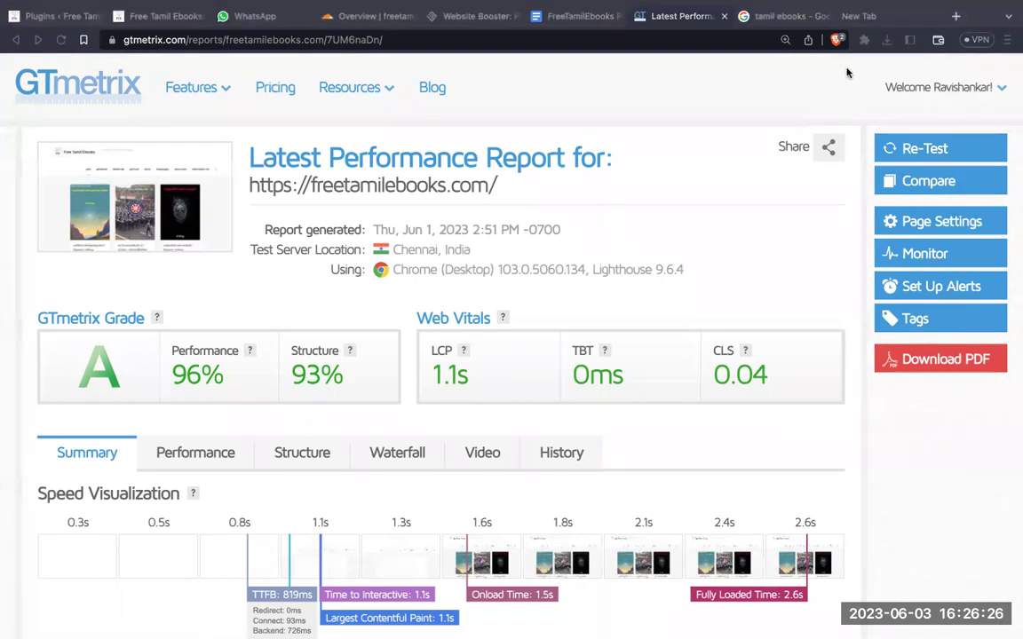
left_click(872, 18)
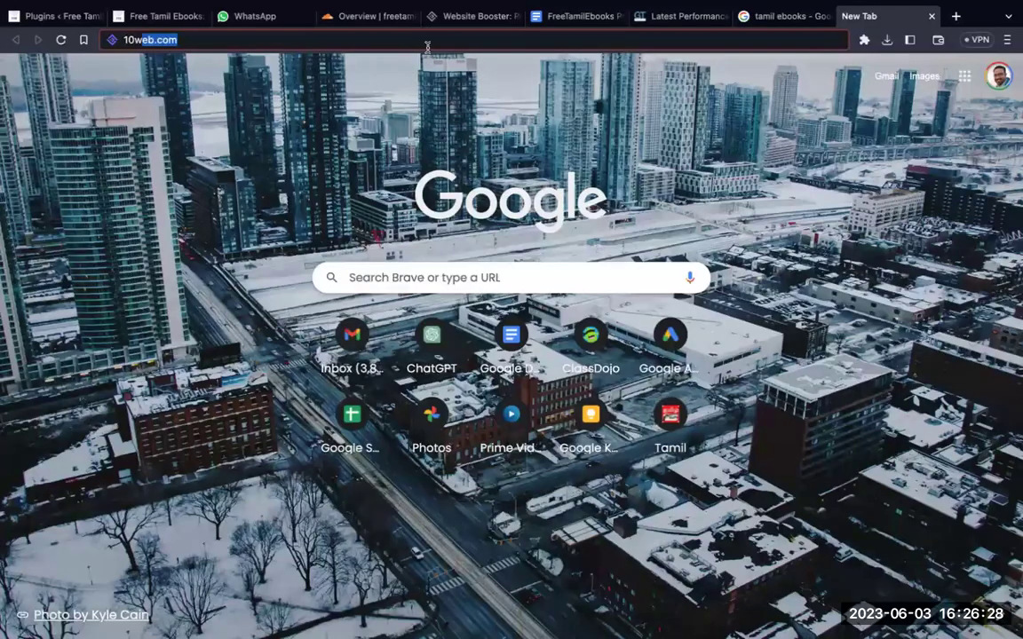
Step: Search Google for 'tamil ebooks' and find freetamilebooks.com as the top result
key("BackSpace")
key("BackSpace")
key("BackSpace")
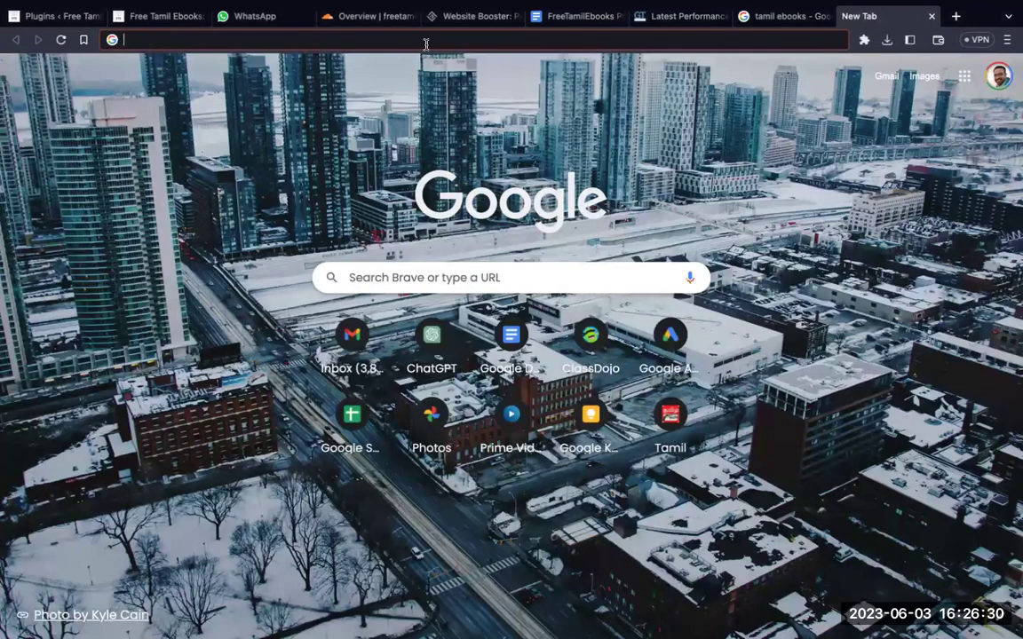
left_click(366, 278)
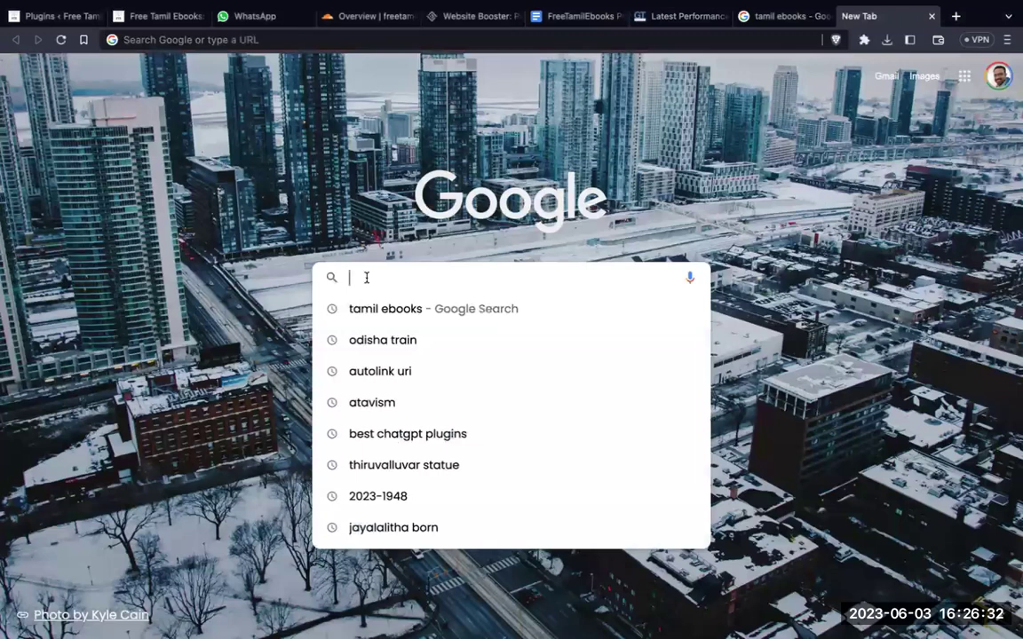
type("tamil ebooks")
key("Return")
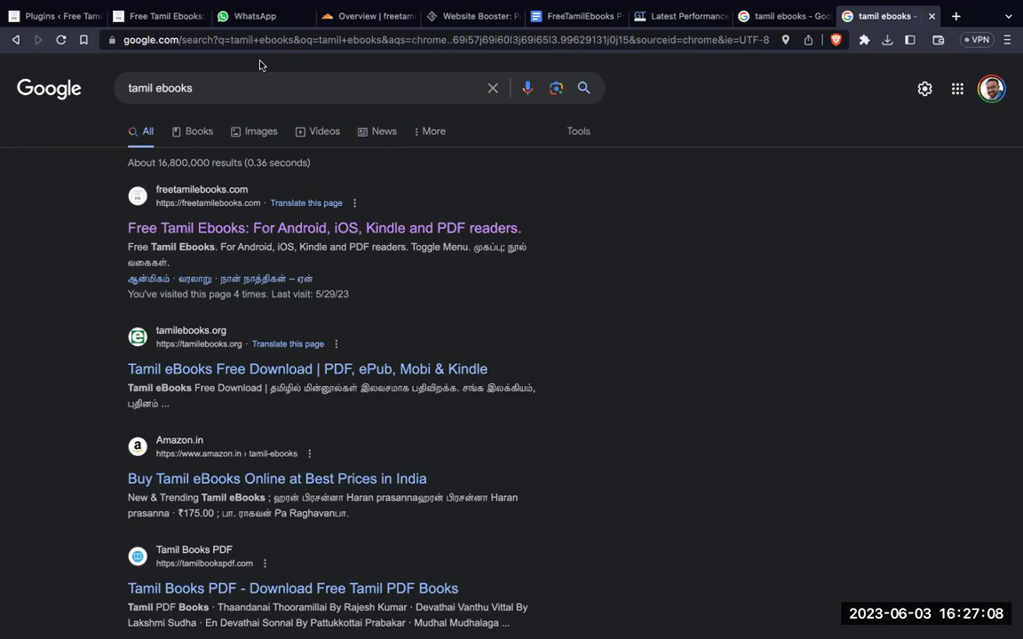
Step: Check the FreeTamilEbooks Presentation outline, then revisit GTmetrix, Cloudflare, WhatsApp and WordPress tabs
left_click(537, 17)
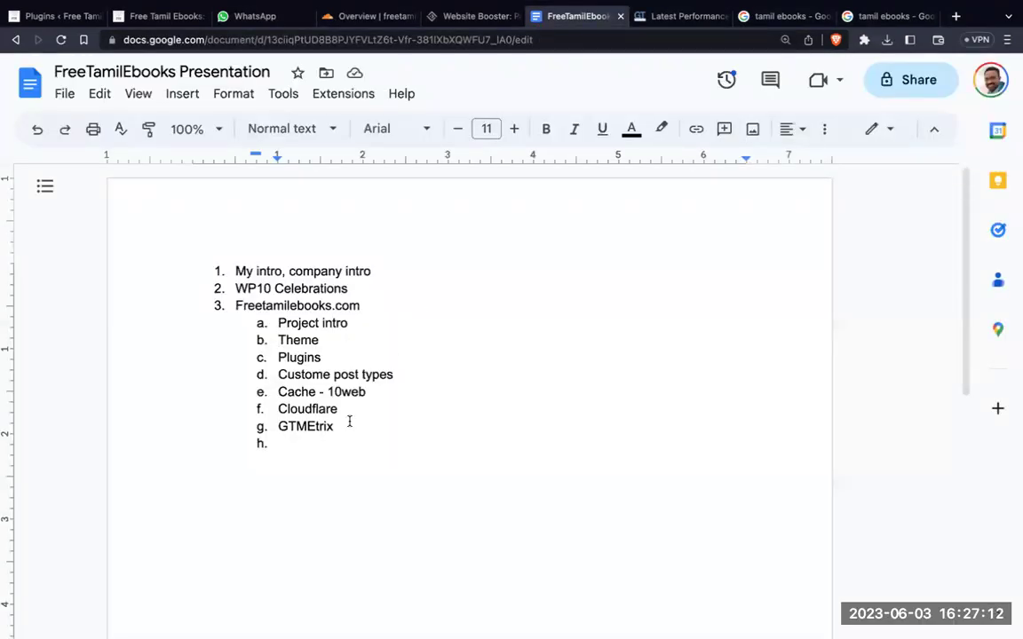
left_click(675, 16)
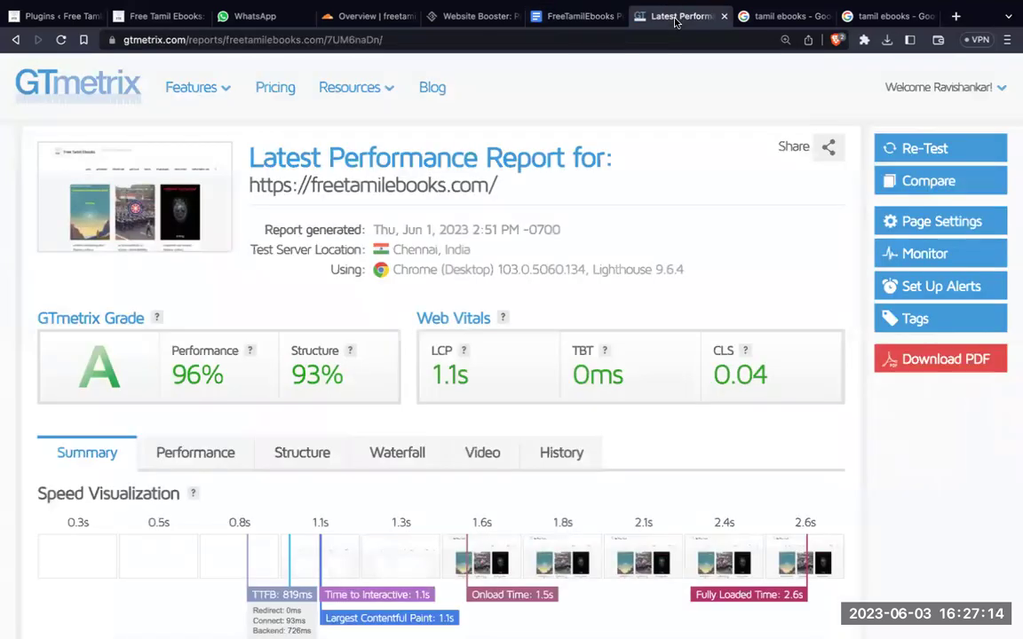
left_click(365, 16)
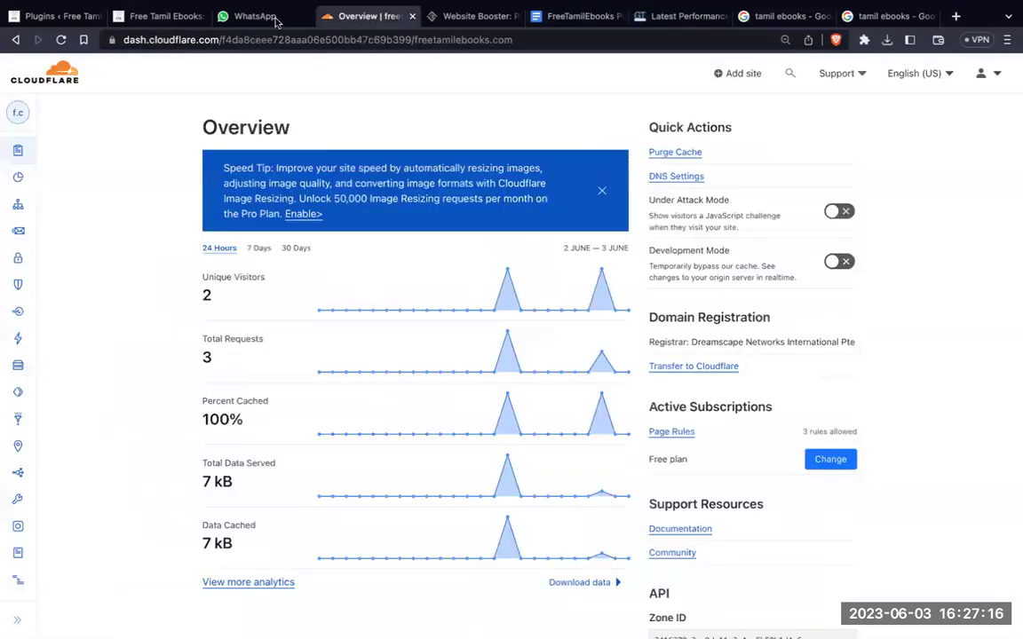
left_click(257, 16)
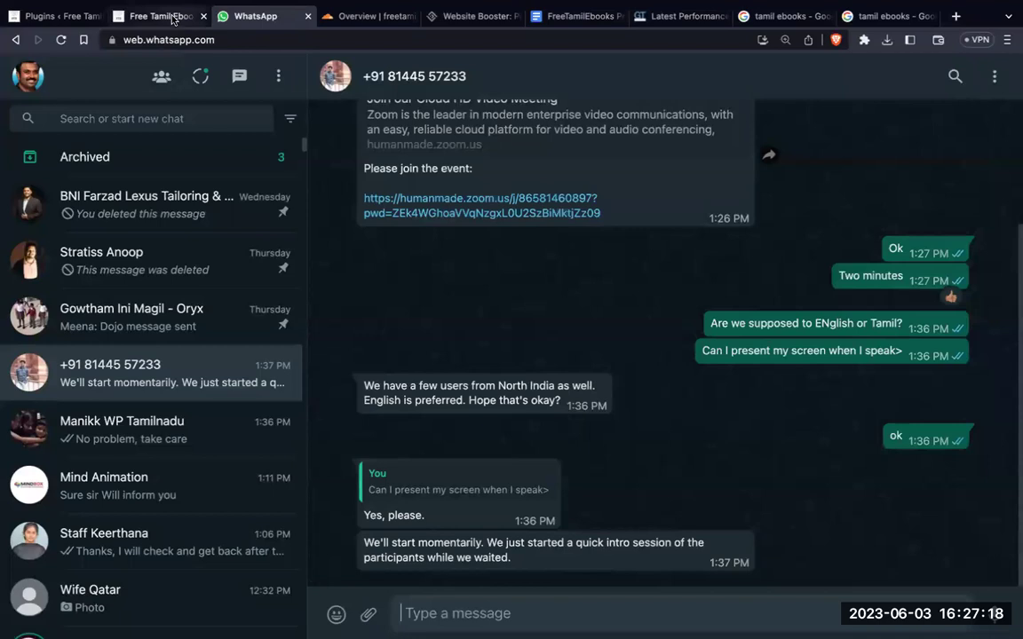
left_click(167, 16)
Step: Return to the Installed Plugins list and scroll down to the Cloudflare and Download Monitor entries
left_click(80, 16)
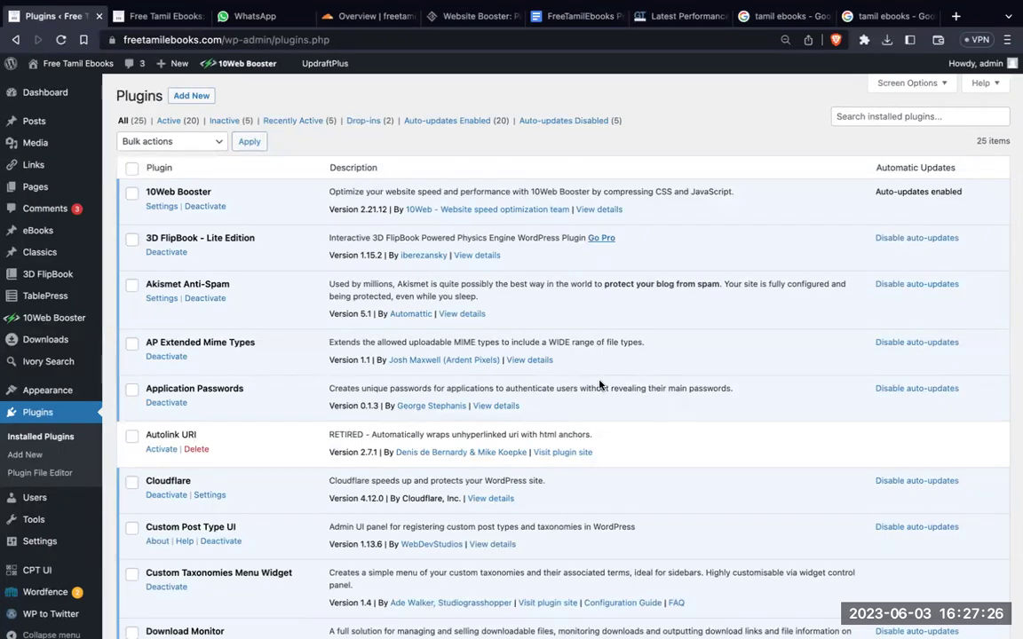
scroll(601, 384, "down", 5)
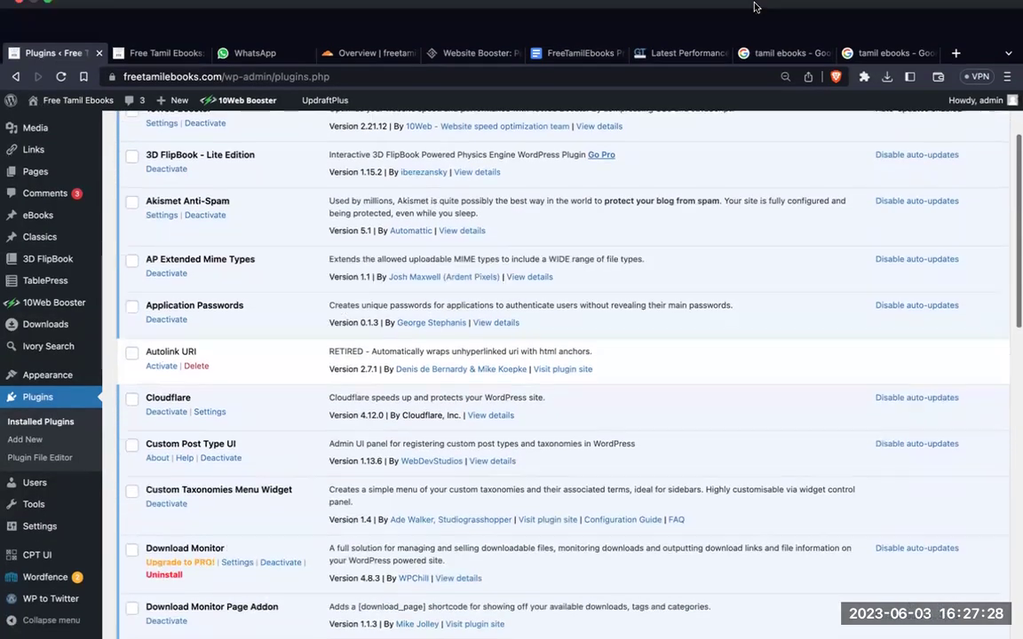
mouse_move(754, 7)
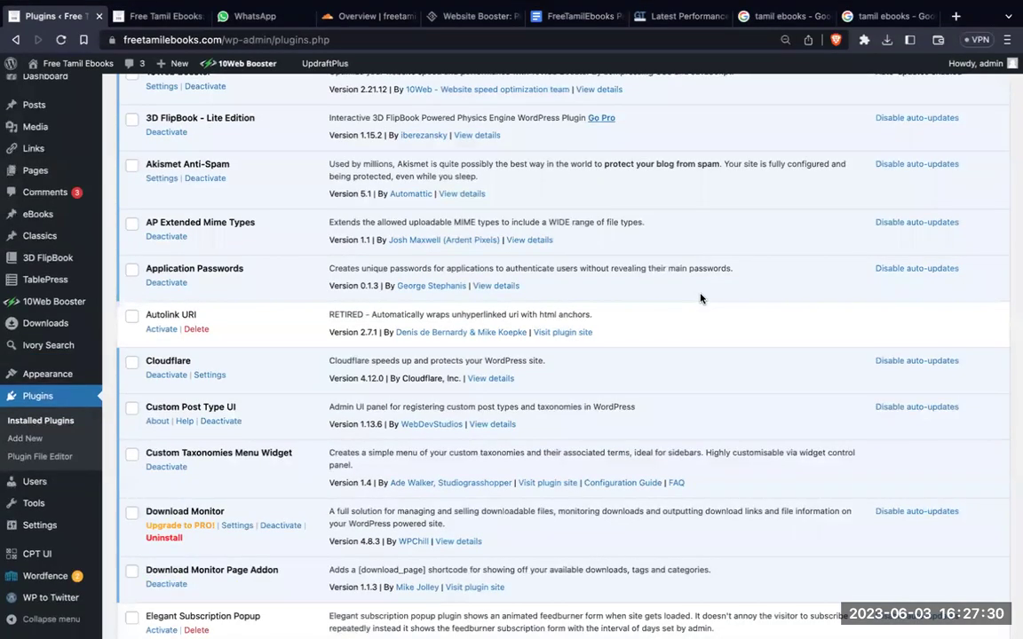
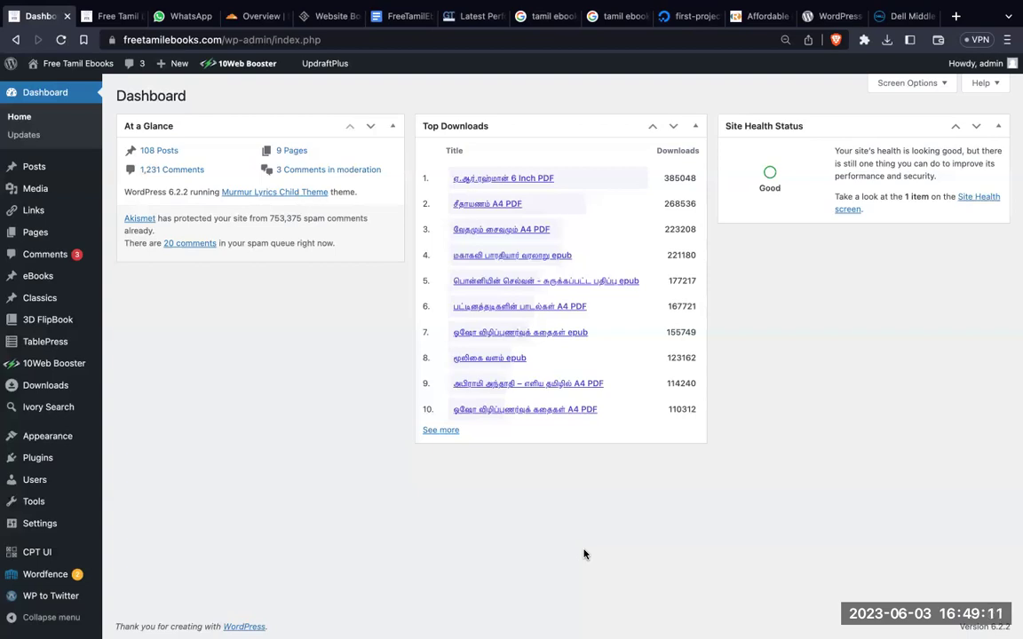
Step: View the all-time download Reports chart, then bring up the Free Tamil Ebooks homepage
left_click(451, 432)
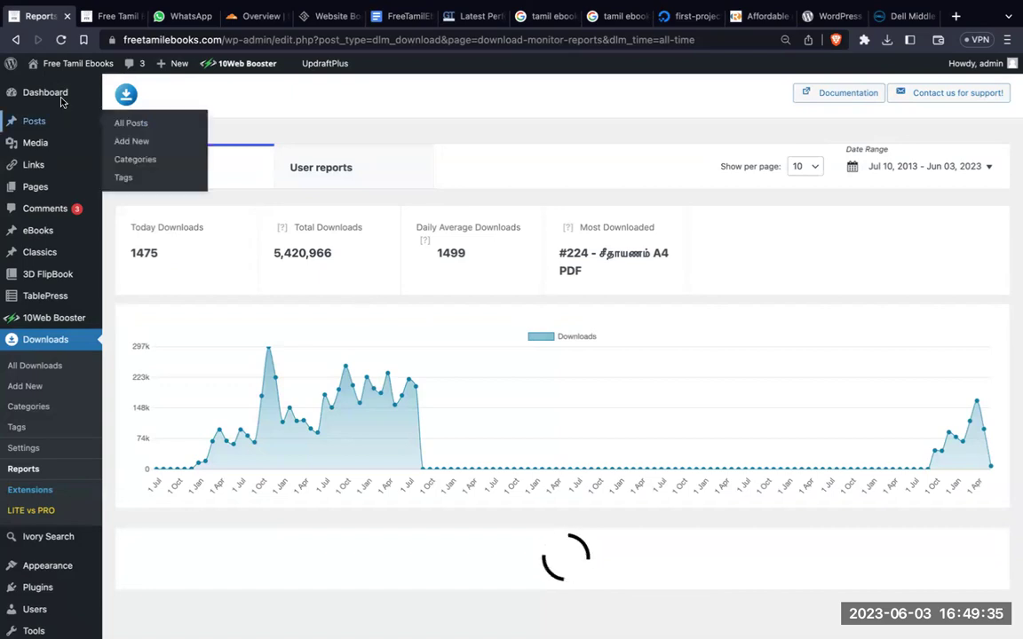
mouse_move(573, 225)
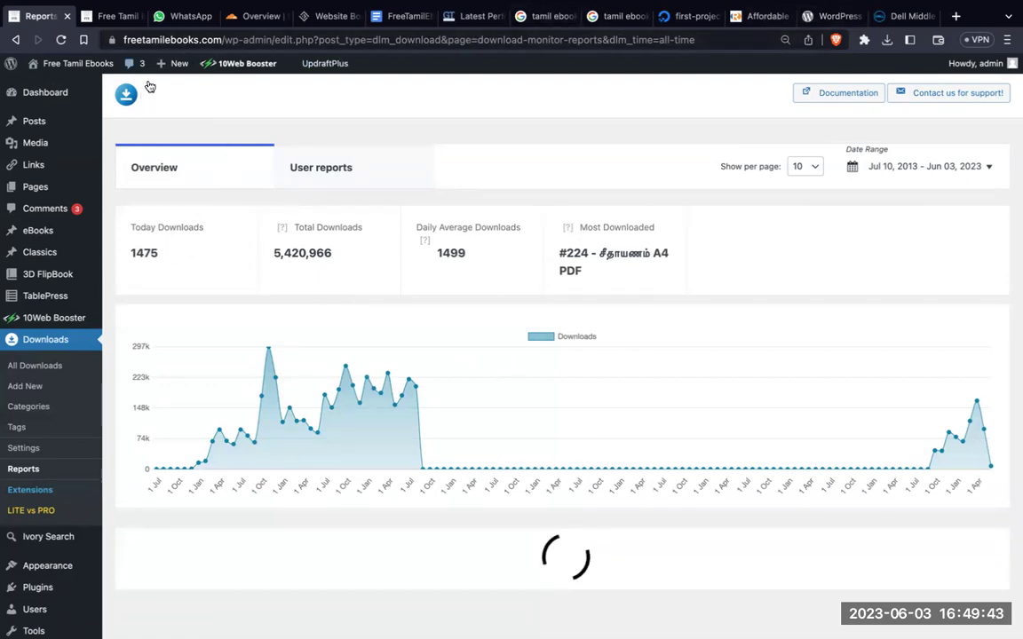
left_click(113, 20)
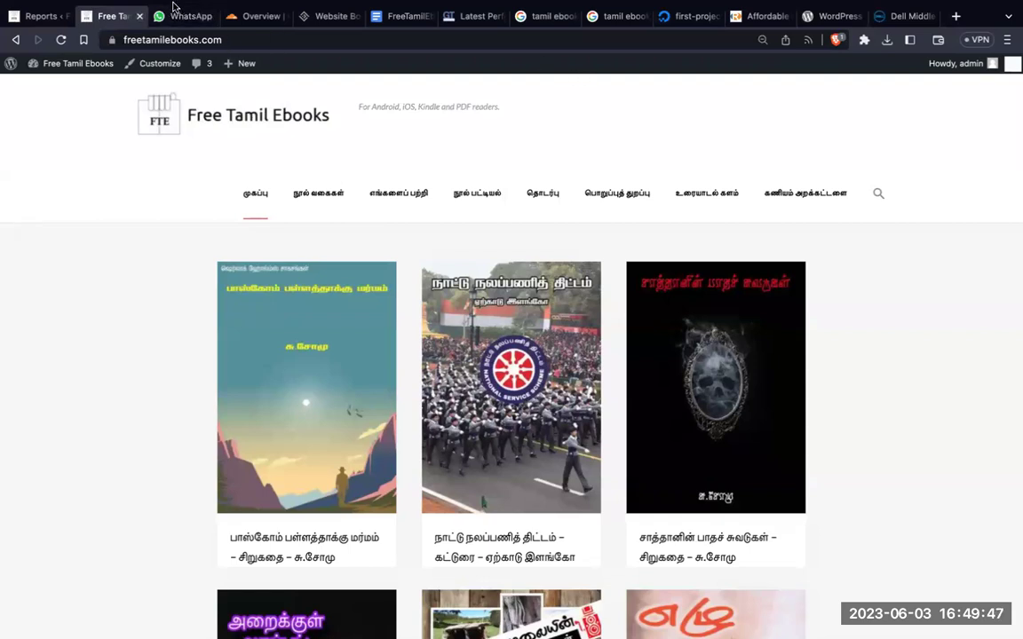
Step: Go to the 10Web Websites list and start the Create a website installation dialog
left_click(335, 17)
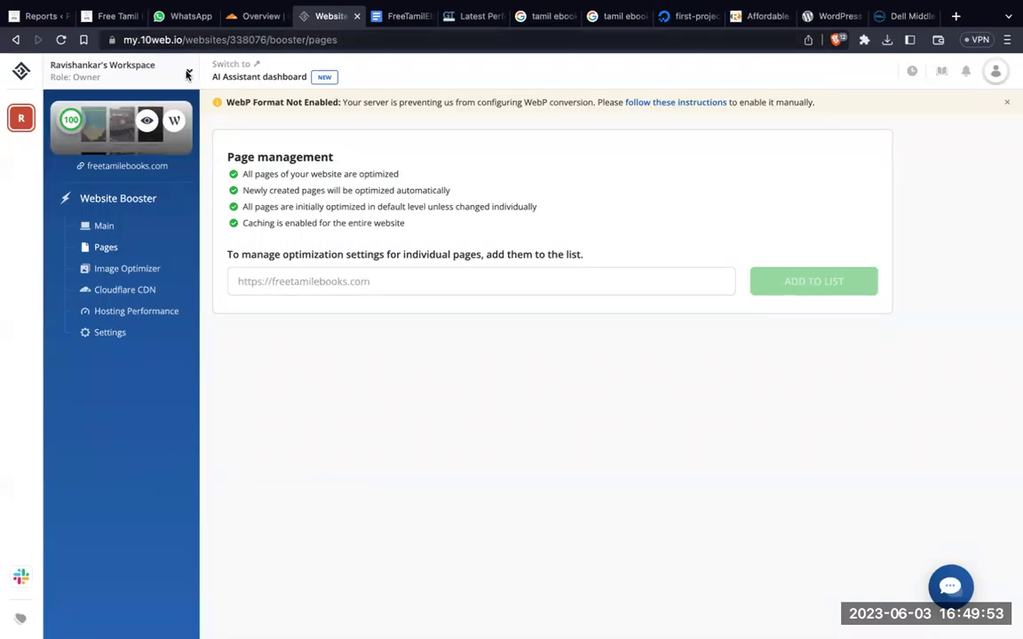
left_click(22, 71)
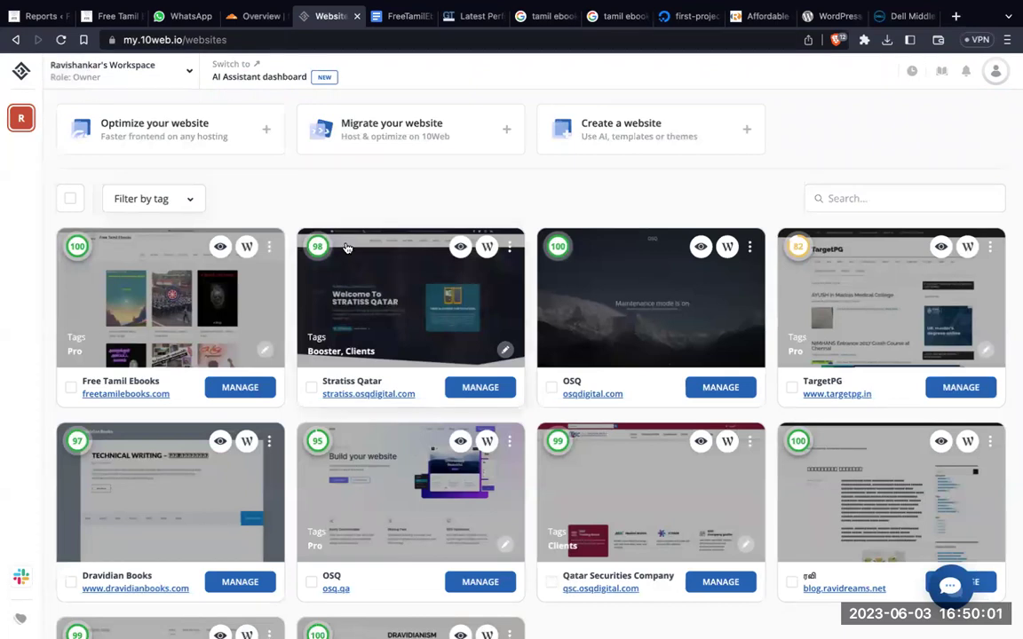
scroll(347, 249, "down", 2)
scroll(347, 249, "up", 2)
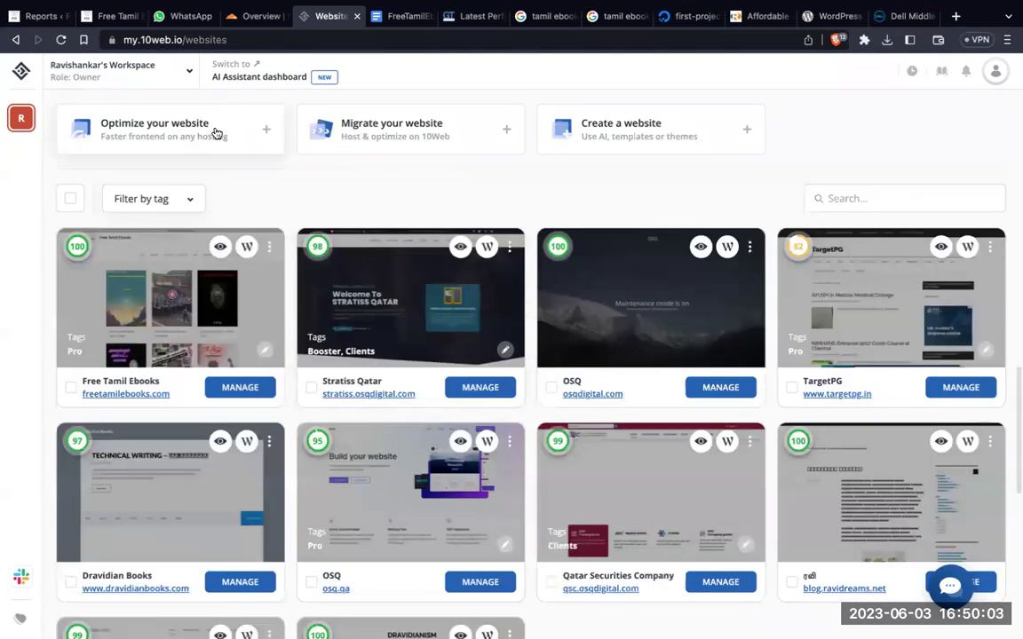
left_click(635, 136)
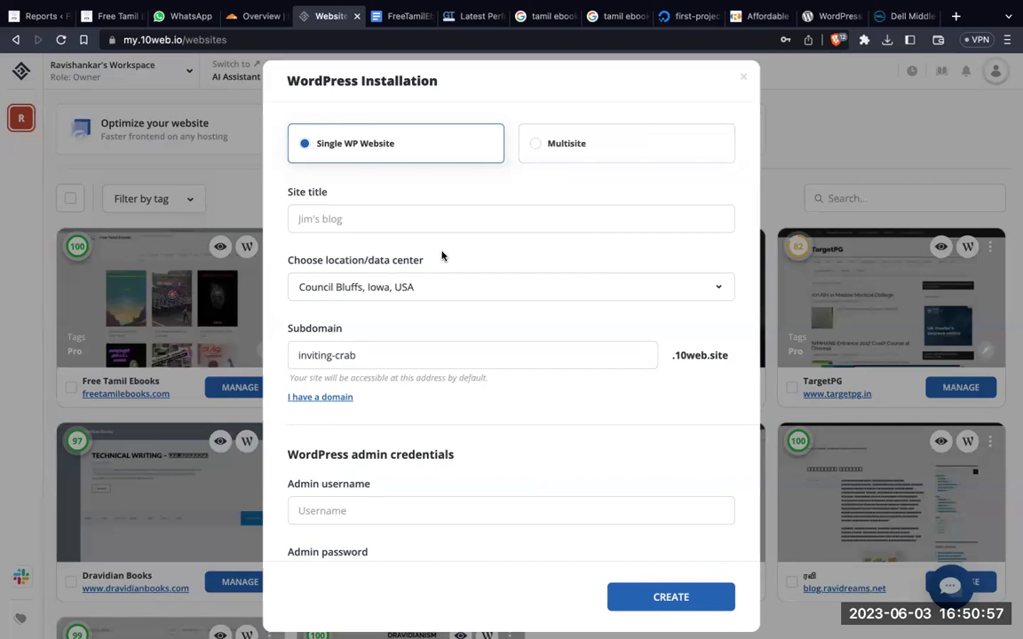
Step: Enter 'WP Tamilnadu' as the new site's title
left_click(365, 210)
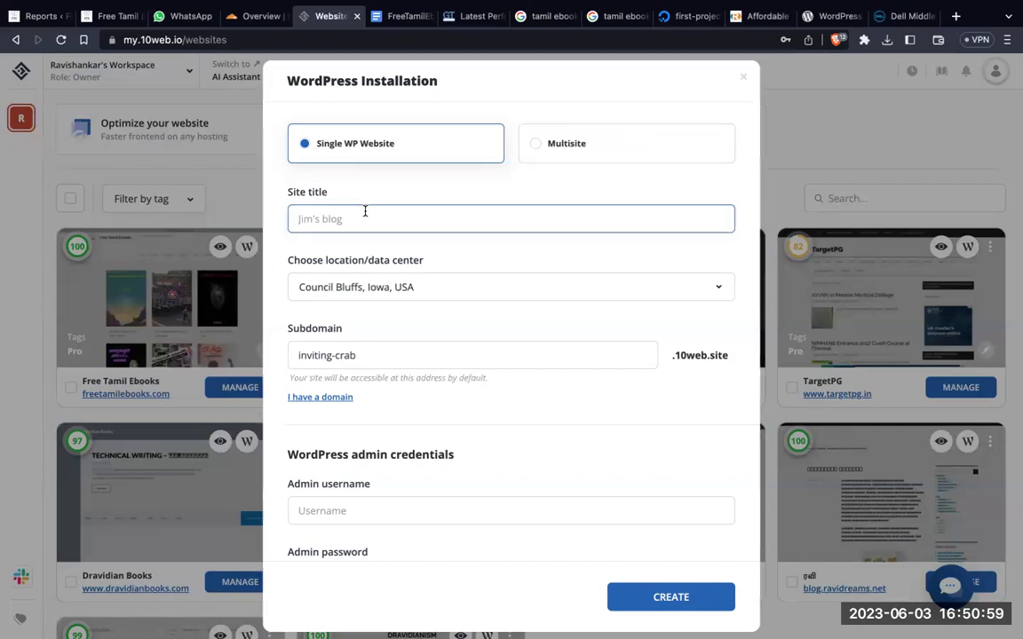
type("WP Tamilnadu")
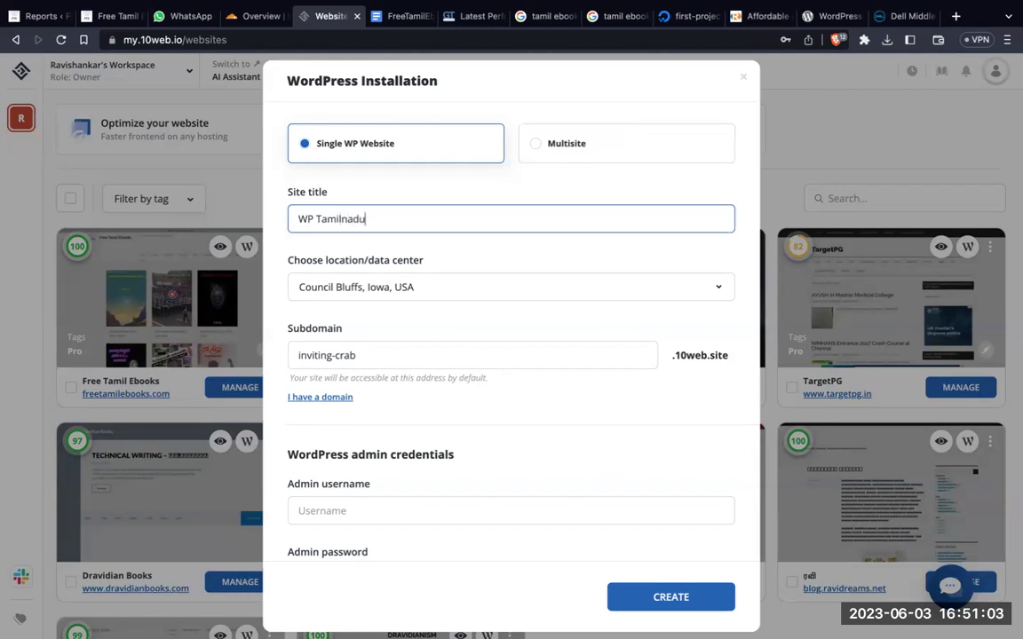
Step: Choose Frankfurt, Germany as the data center location
left_click(360, 288)
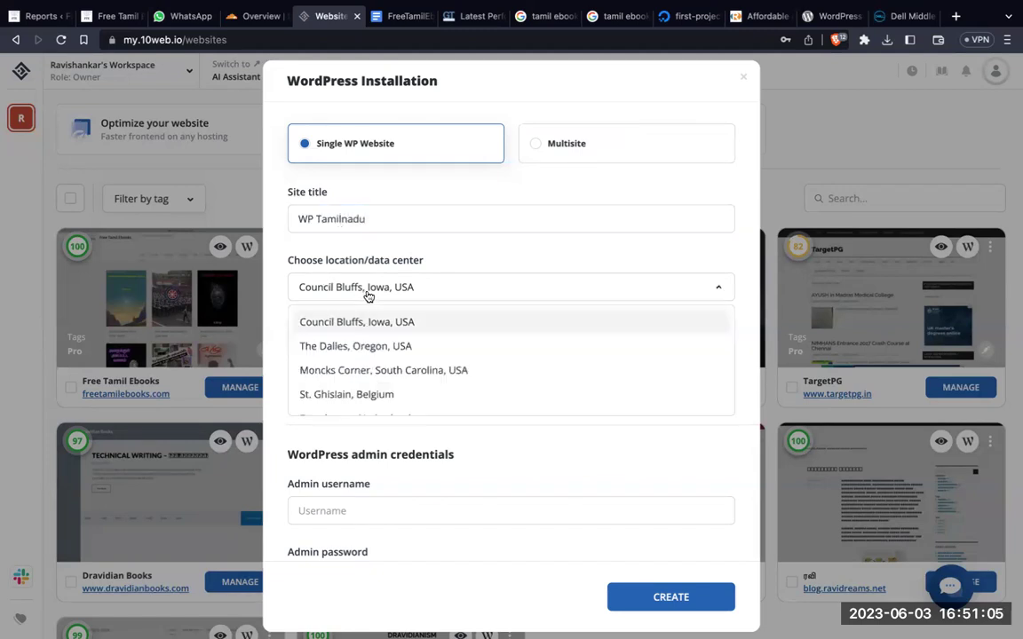
scroll(398, 371, "down", 5)
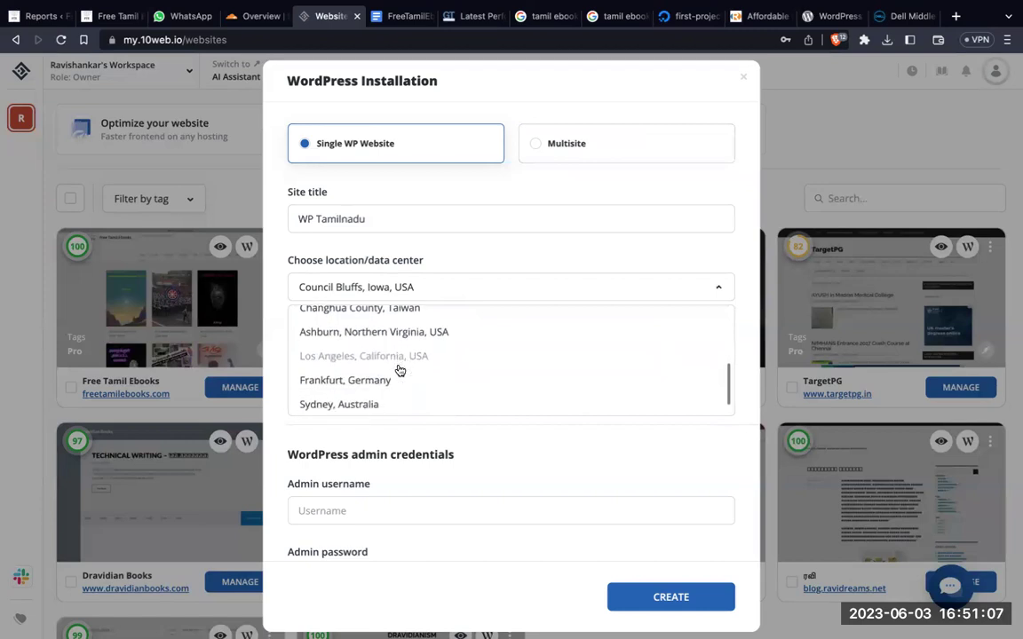
scroll(400, 370, "up", 2)
scroll(400, 370, "down", 2)
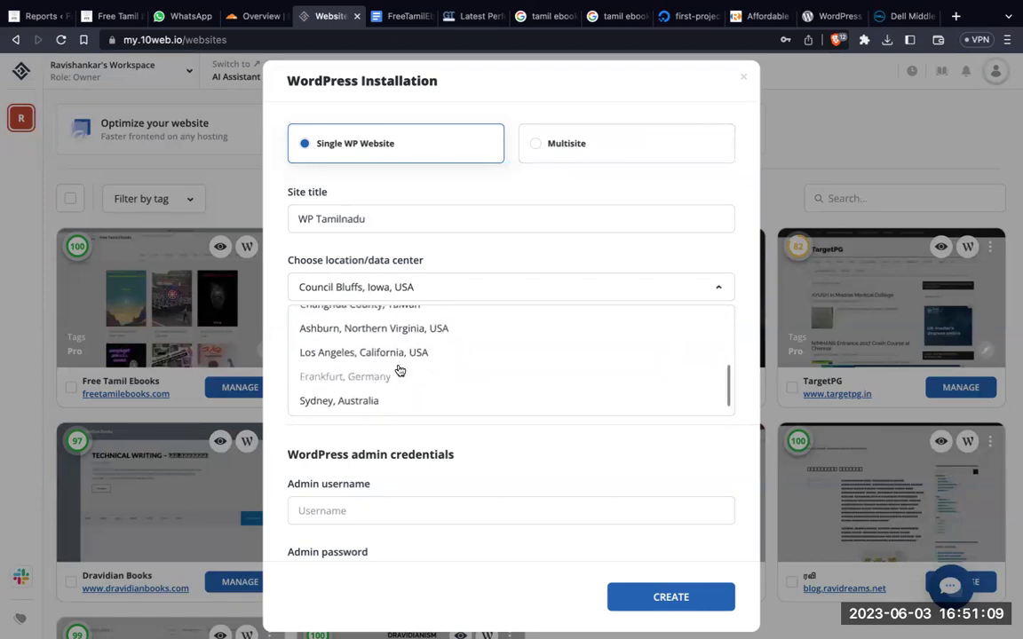
scroll(400, 370, "up", 5)
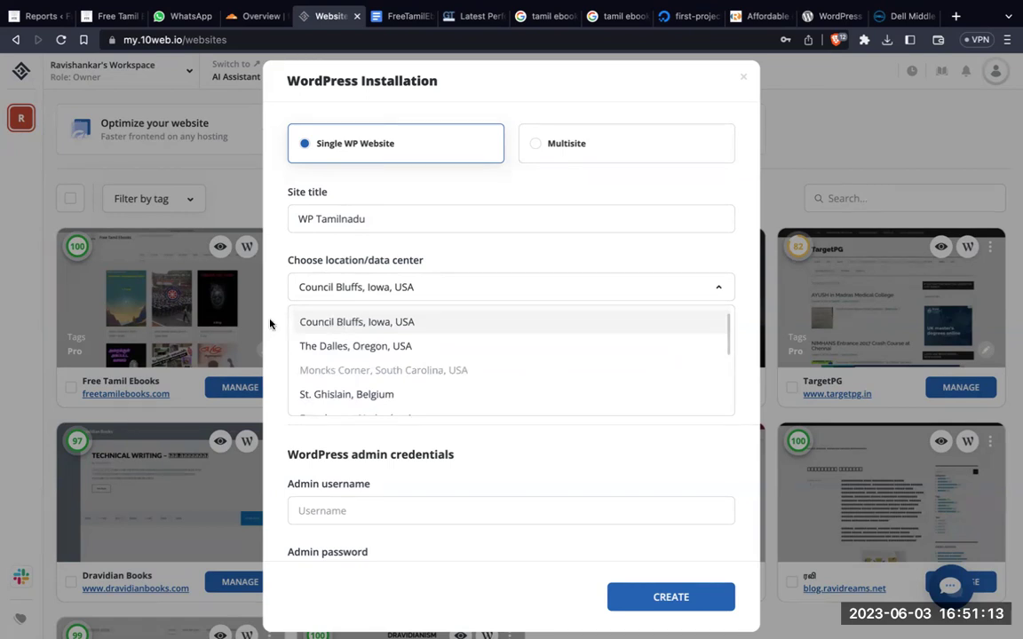
scroll(448, 372, "down", 1)
scroll(448, 371, "down", 5)
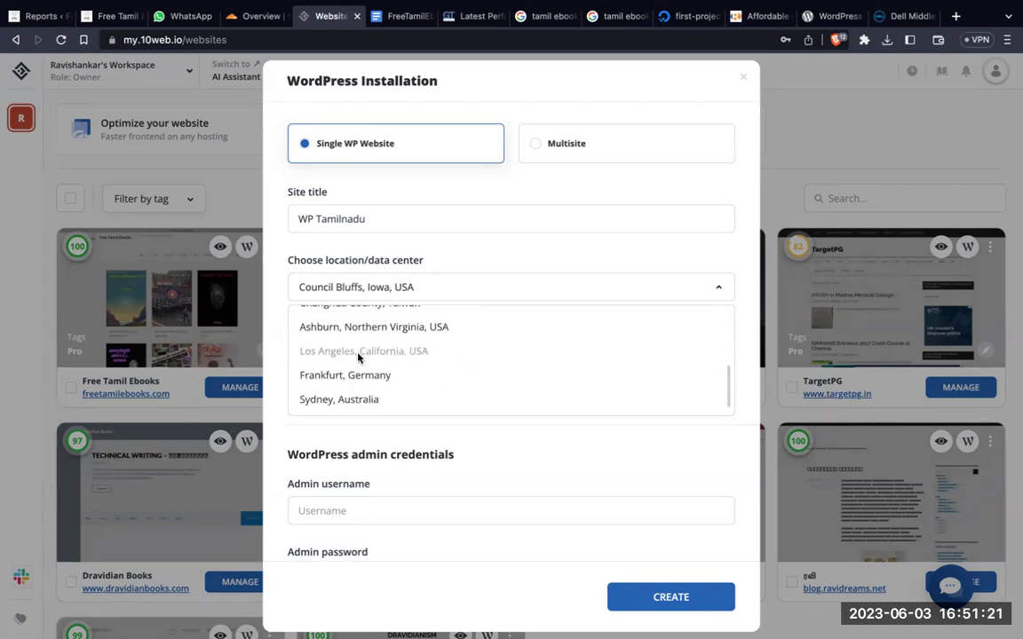
left_click(396, 377)
Step: Set the admin username to 'wptamil'
scroll(557, 443, "down", 2)
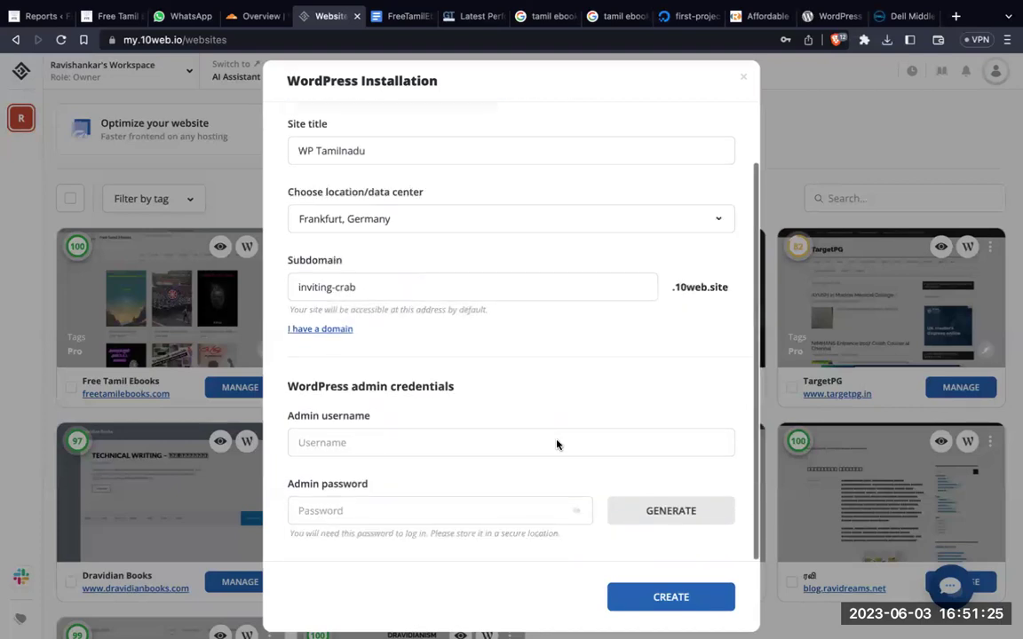
left_click(429, 439)
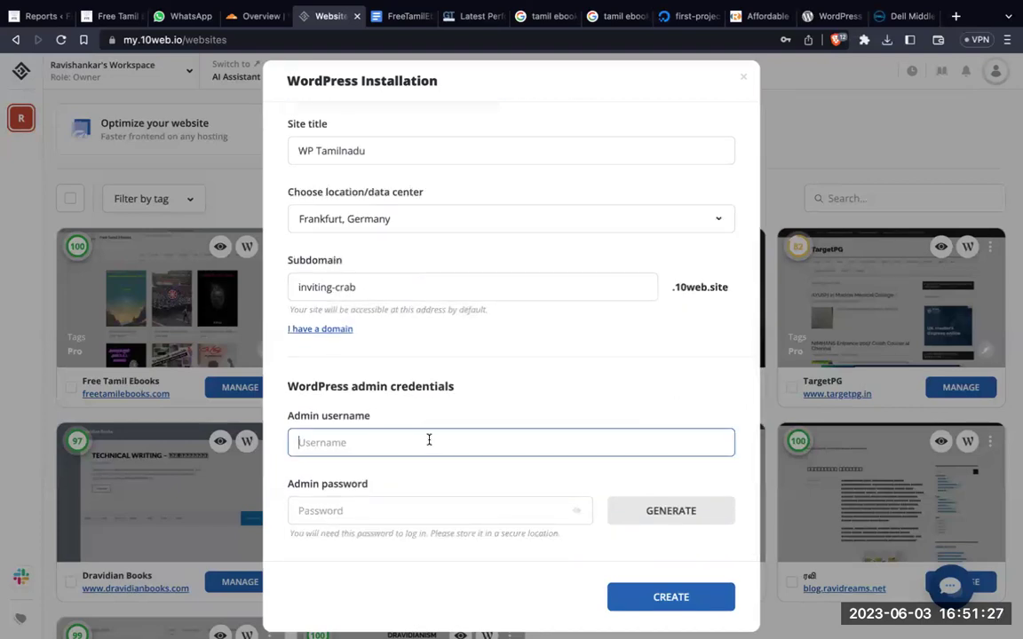
type("wptamil")
Step: Generate an admin password, reveal and select it, then create the site
left_click(414, 510)
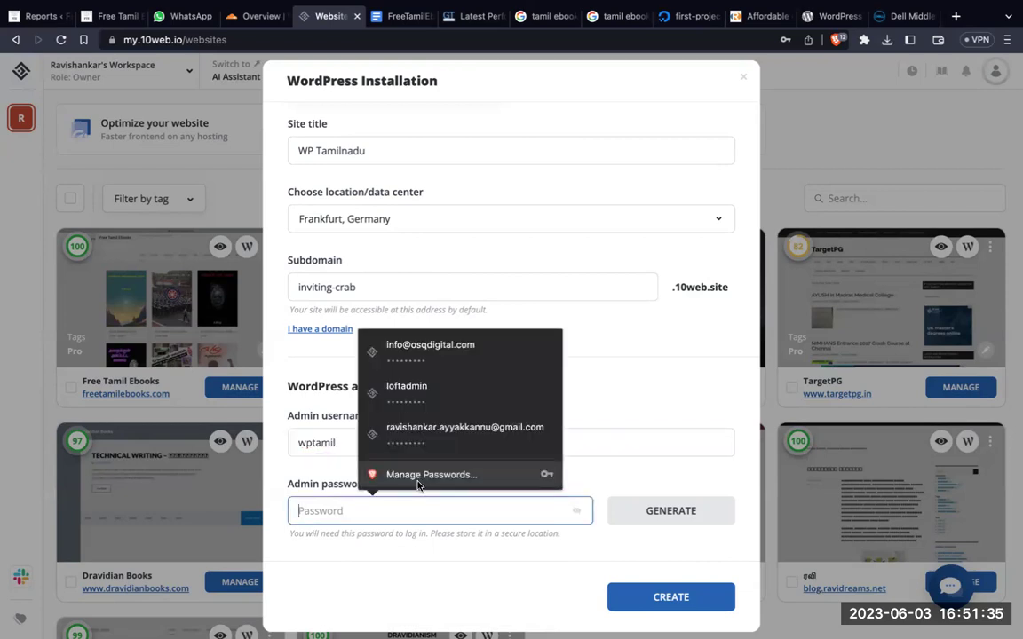
left_click(650, 520)
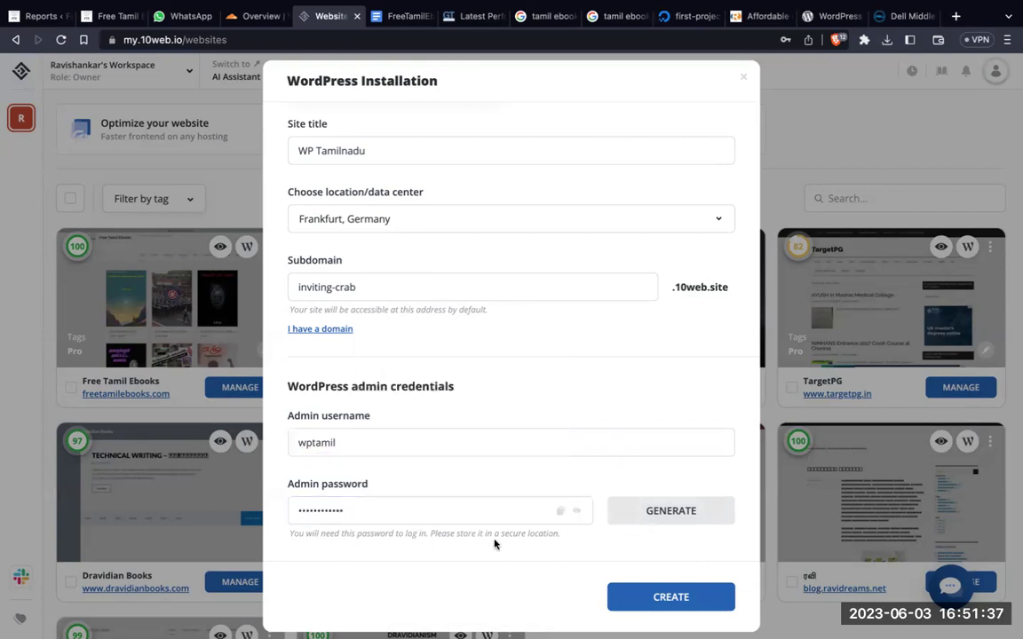
left_click(577, 512)
triple_click(450, 512)
key("super+c")
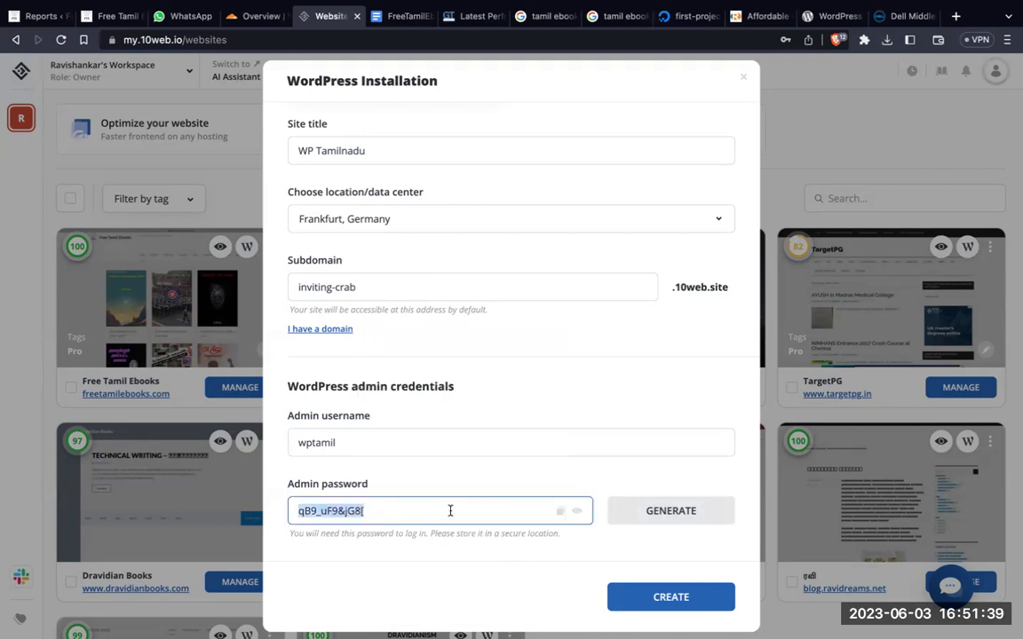
left_click(655, 593)
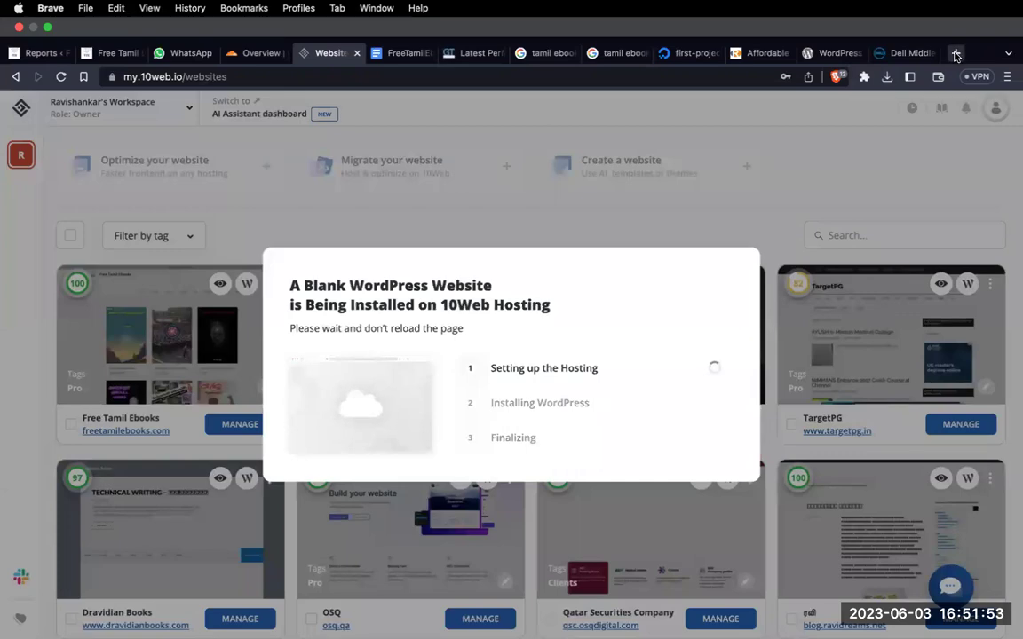
left_click(956, 54)
type("gmami")
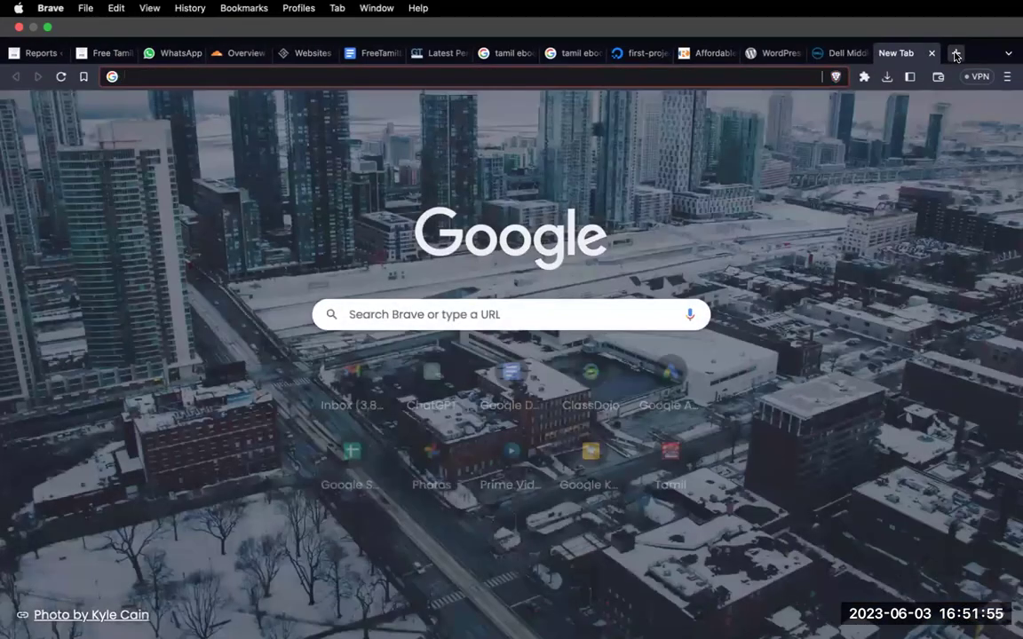
type("l")
key("Return")
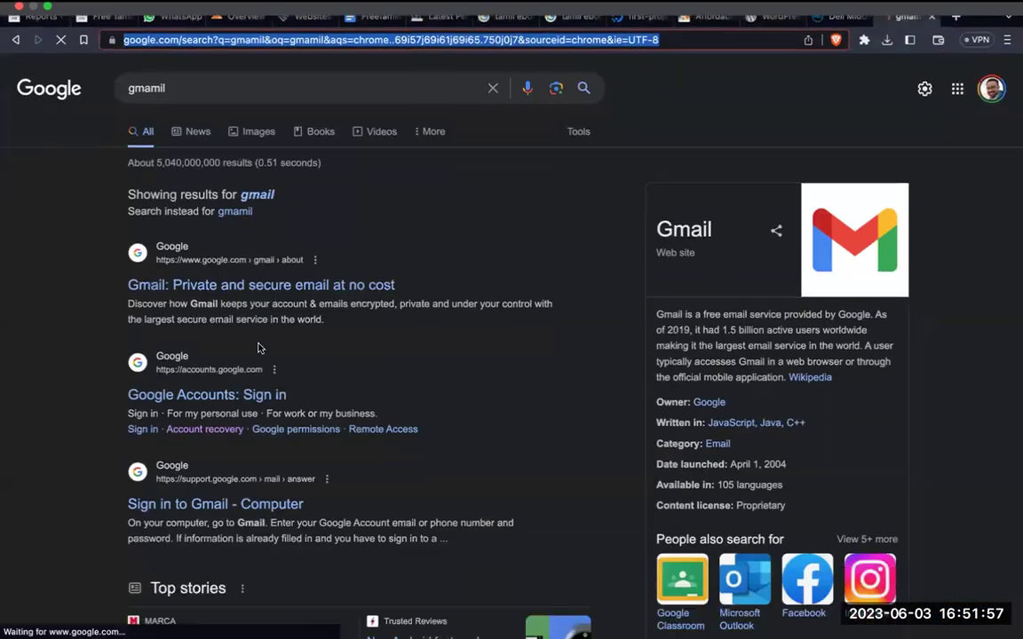
left_click(224, 286)
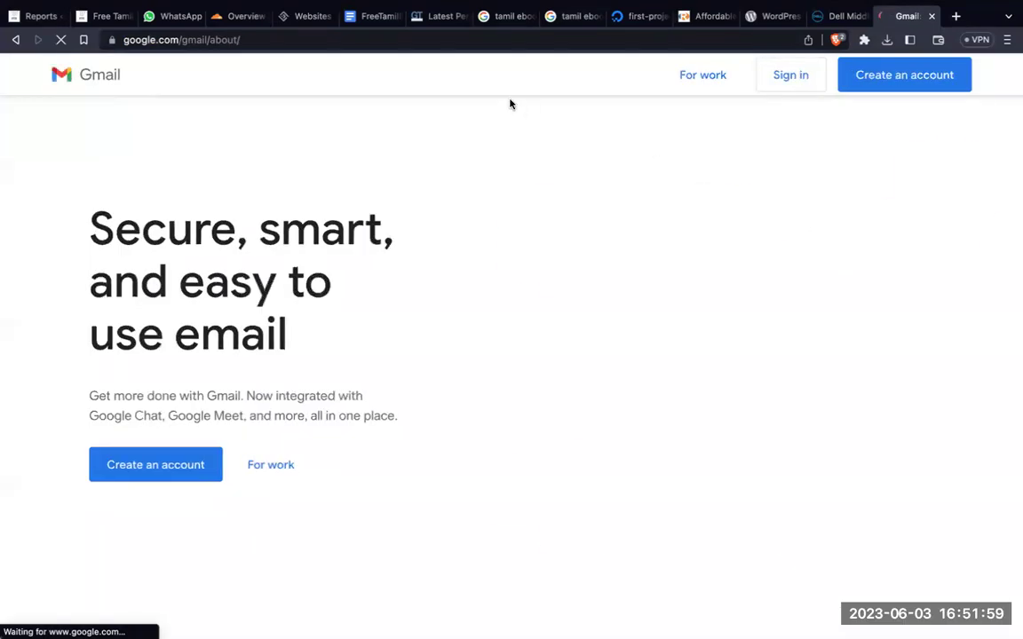
left_click(930, 17)
left_click(325, 15)
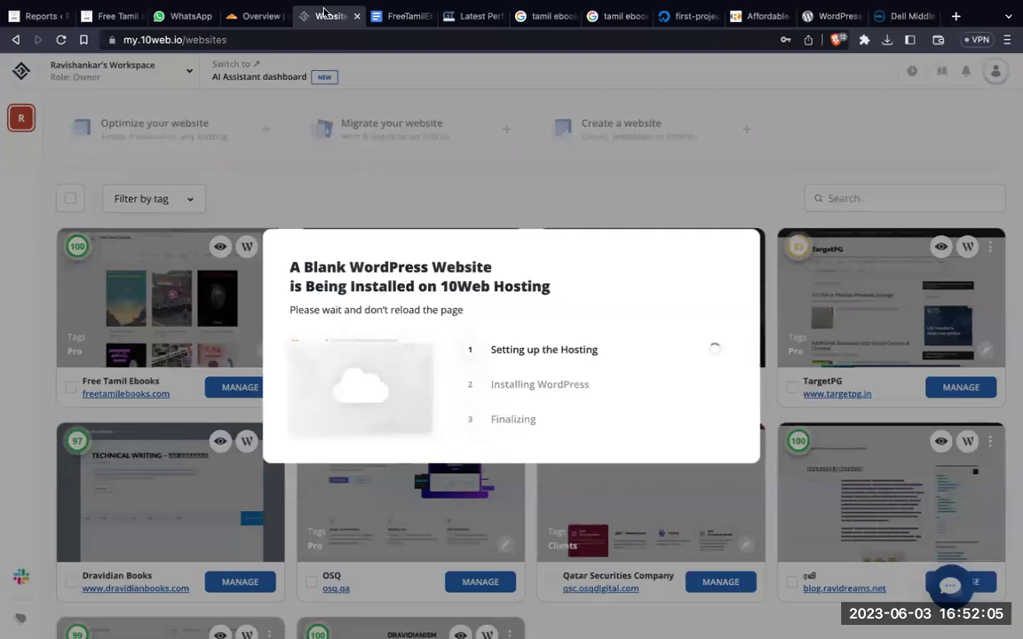
left_click(20, 17)
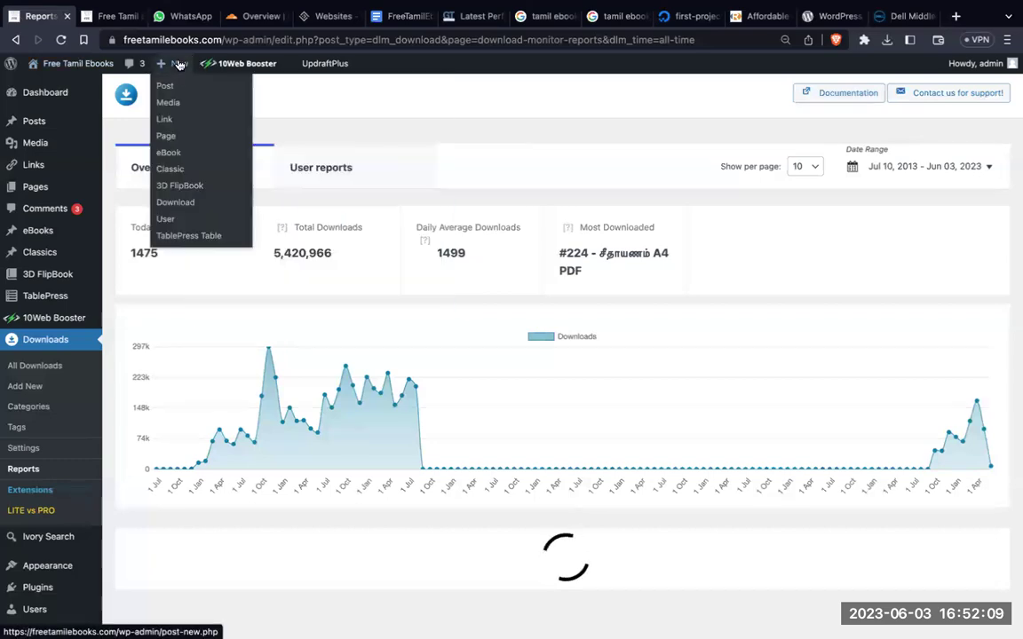
Step: Create a blank WordPress post, paste the copied text into it, then return to 10Web
left_click(178, 64)
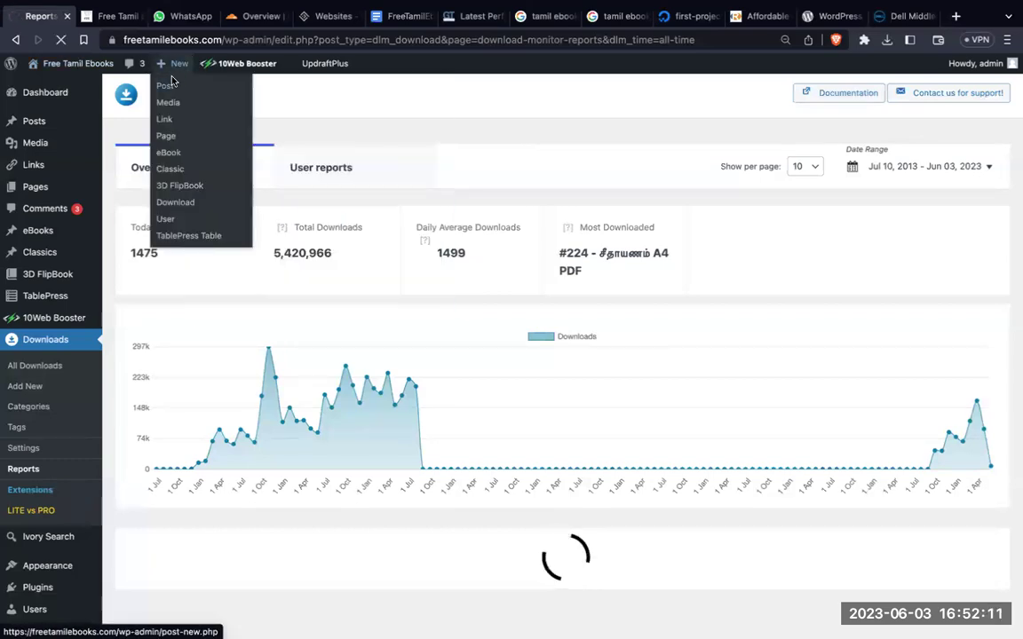
left_click(168, 86)
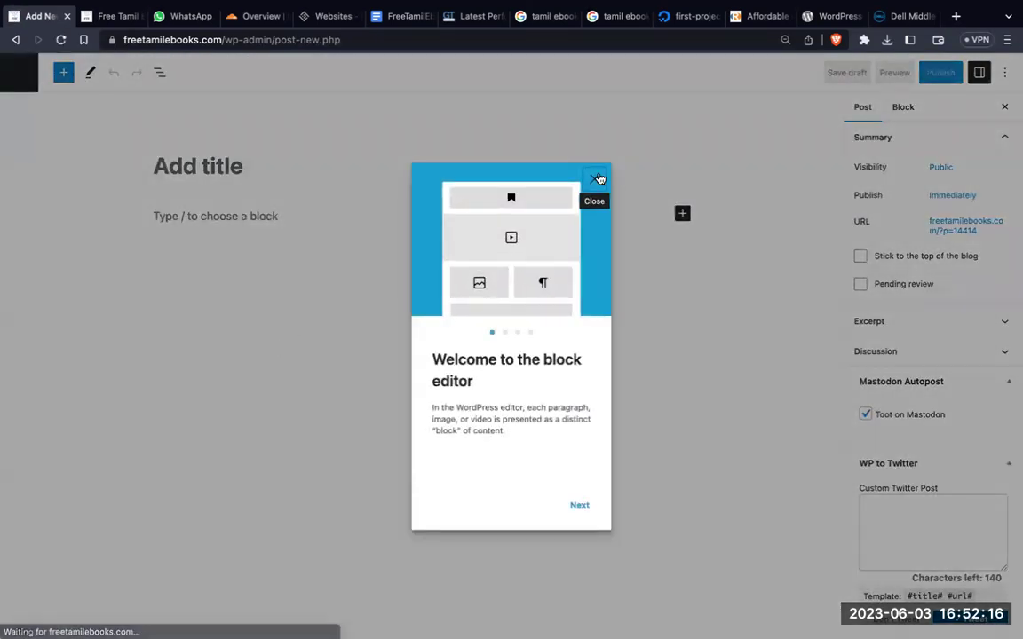
left_click(595, 186)
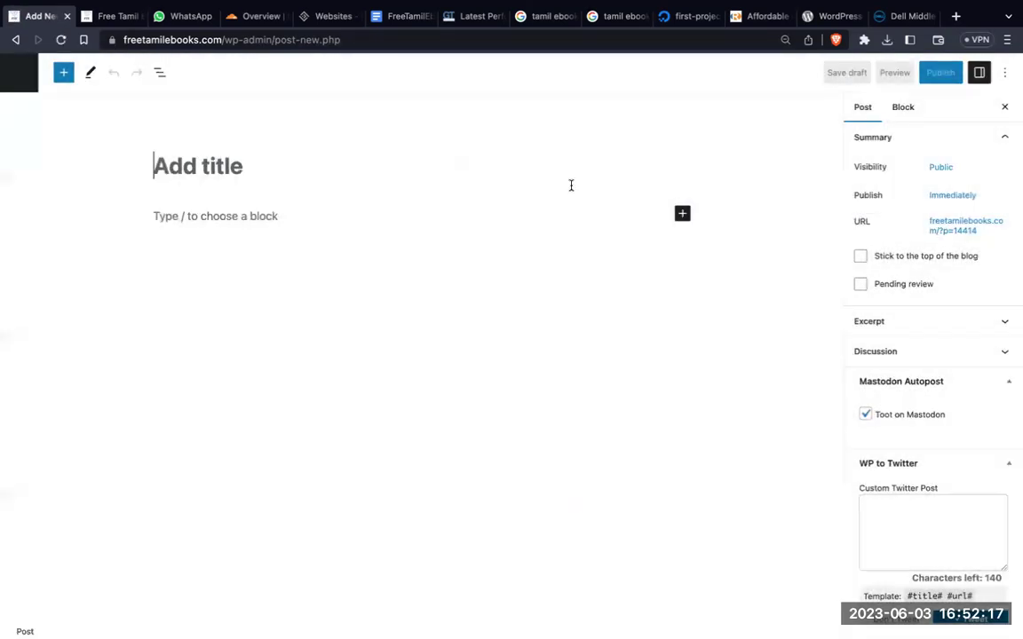
left_click(215, 218)
key("super+v")
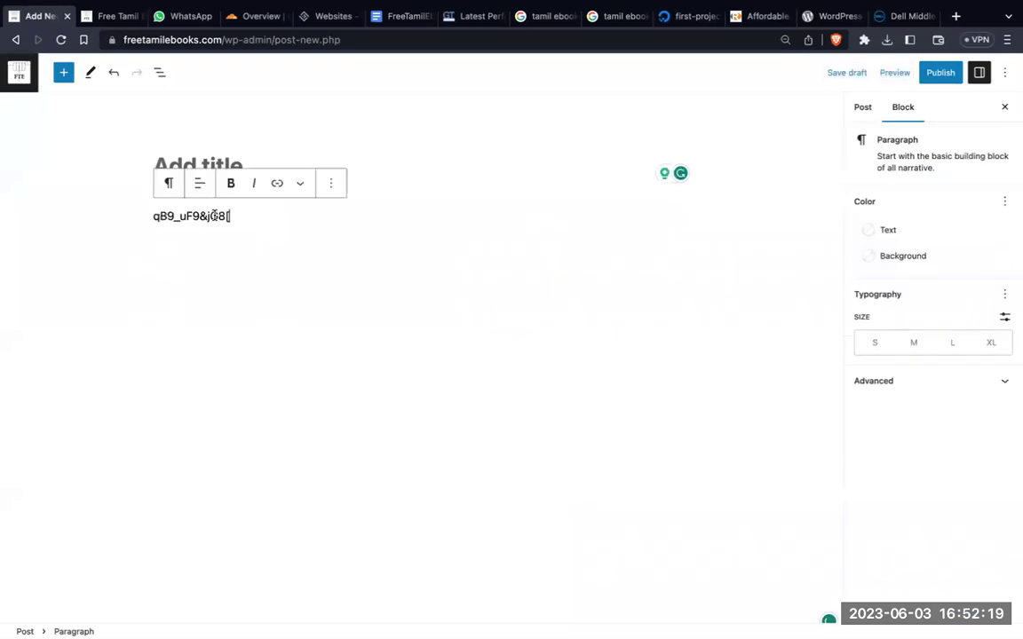
left_click(330, 16)
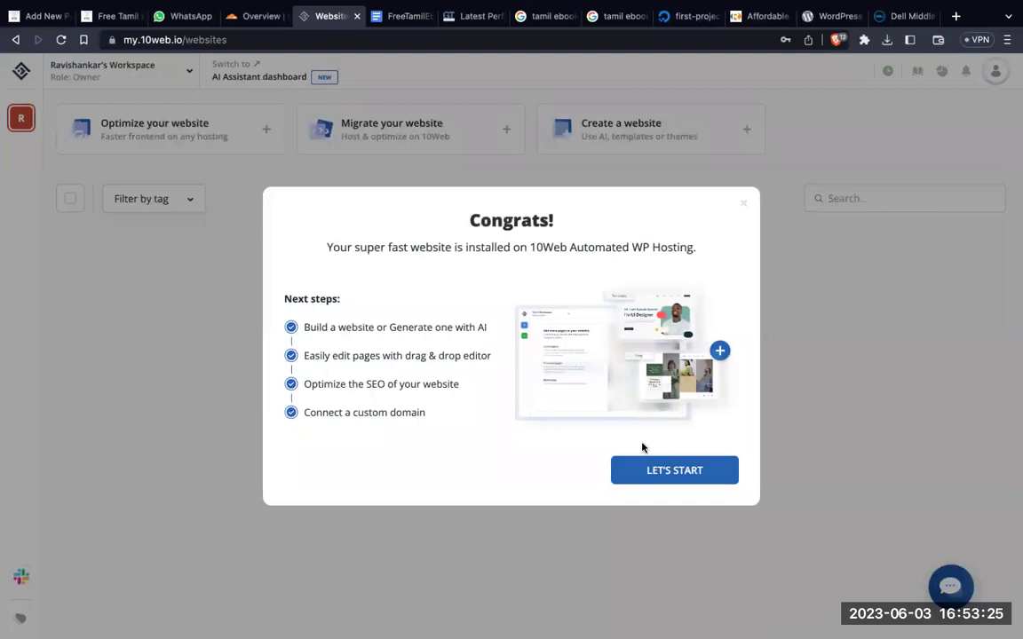
Step: Dismiss the installation message, open the site's AI Builder, and open the Add page options
left_click(654, 474)
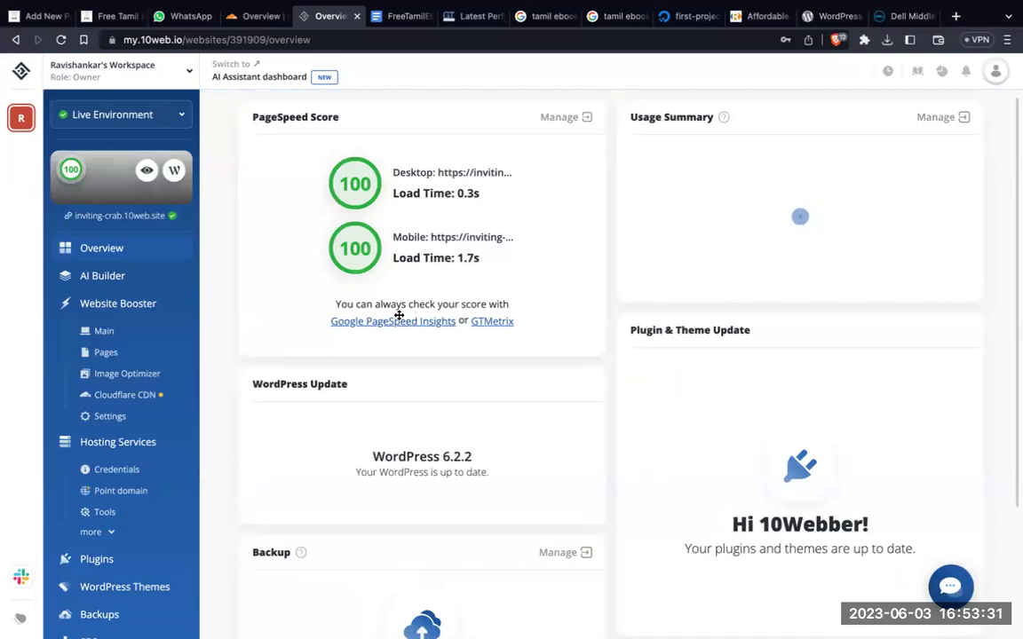
left_click(132, 278)
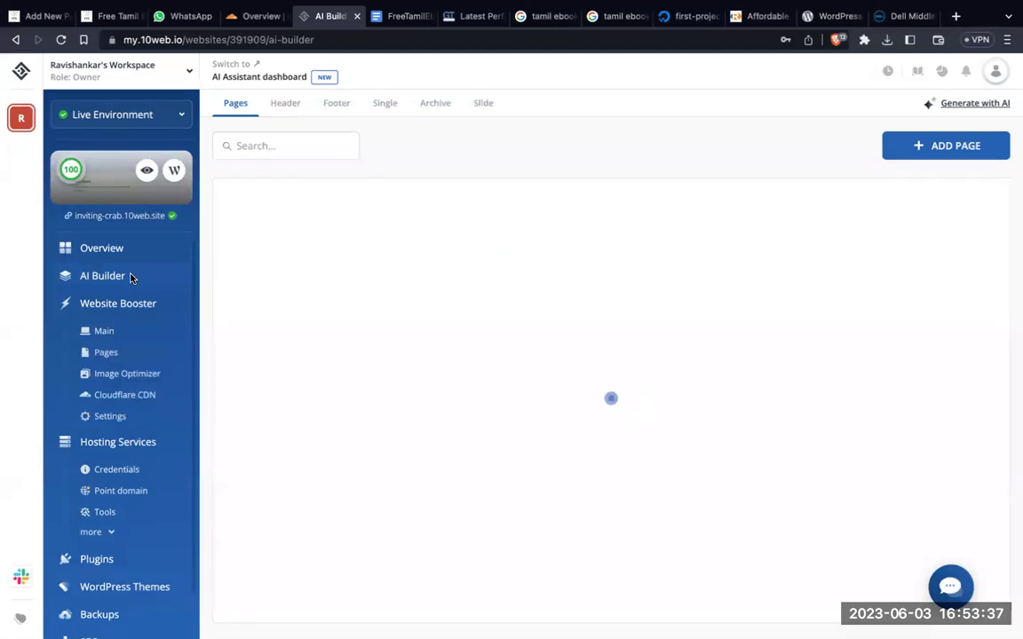
left_click(922, 146)
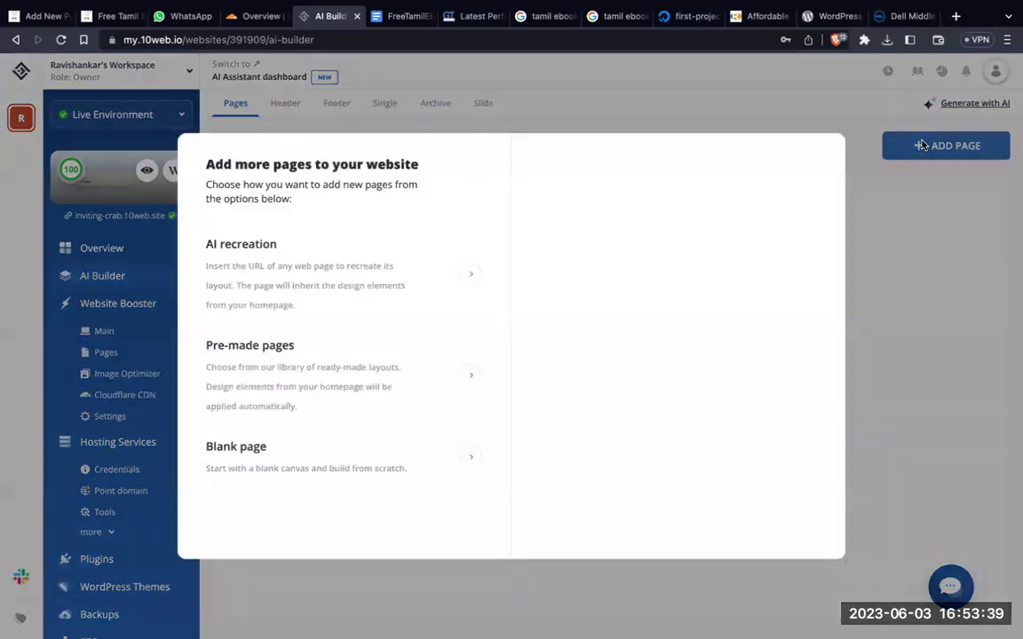
Step: Choose AI recreation and title the new page 'Wp Tamil'
left_click(283, 290)
left_click(277, 279)
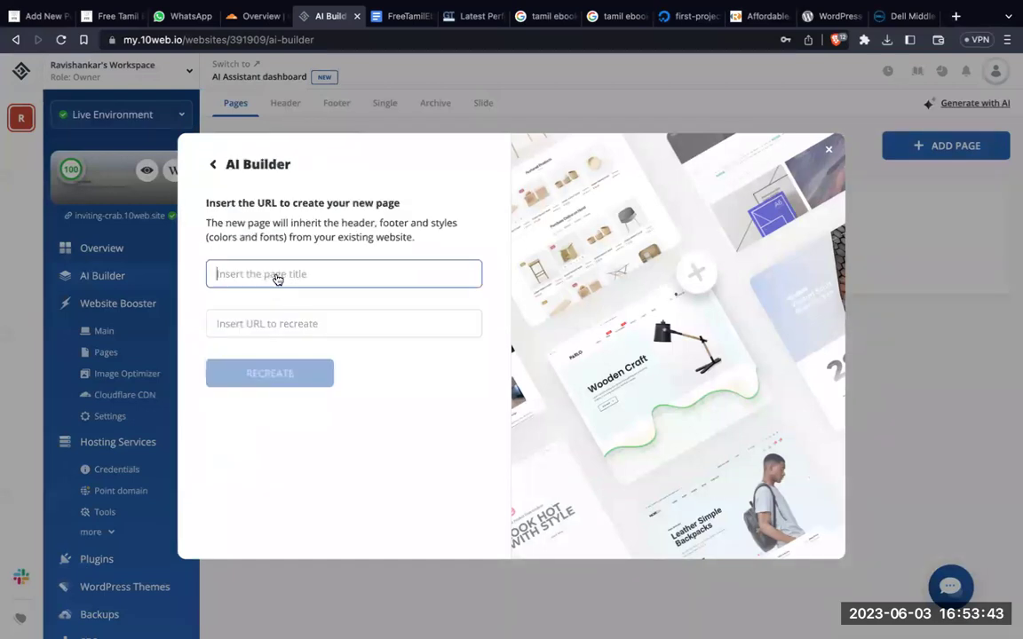
type("W")
key("BackSpace")
type("Wp Tamil")
Step: Paste the Dell homepage URL as the source and start the recreation
left_click(251, 325)
left_click(904, 16)
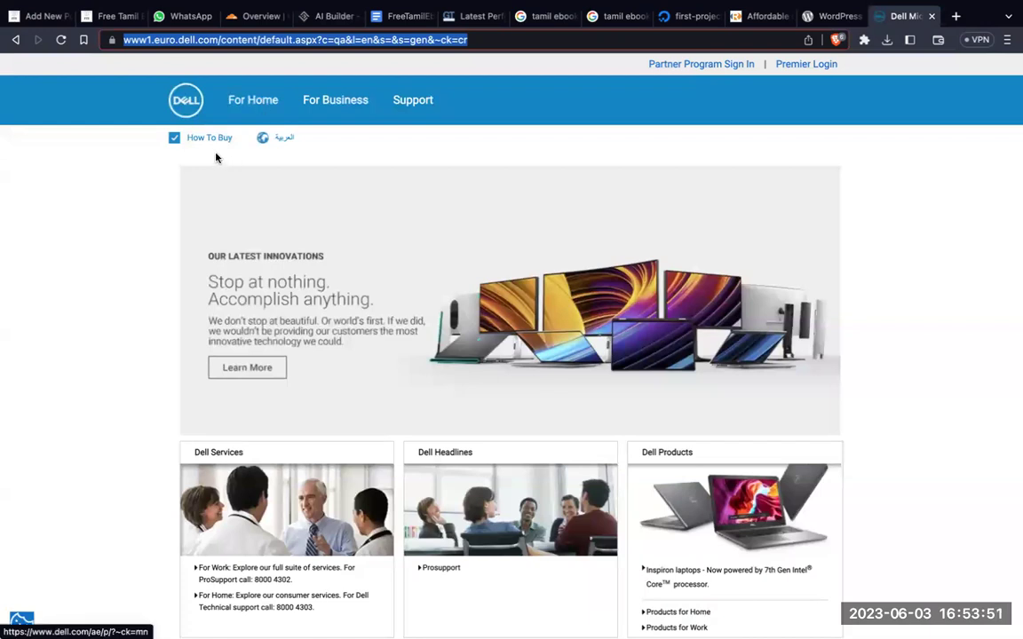
left_click(319, 18)
left_click(231, 323)
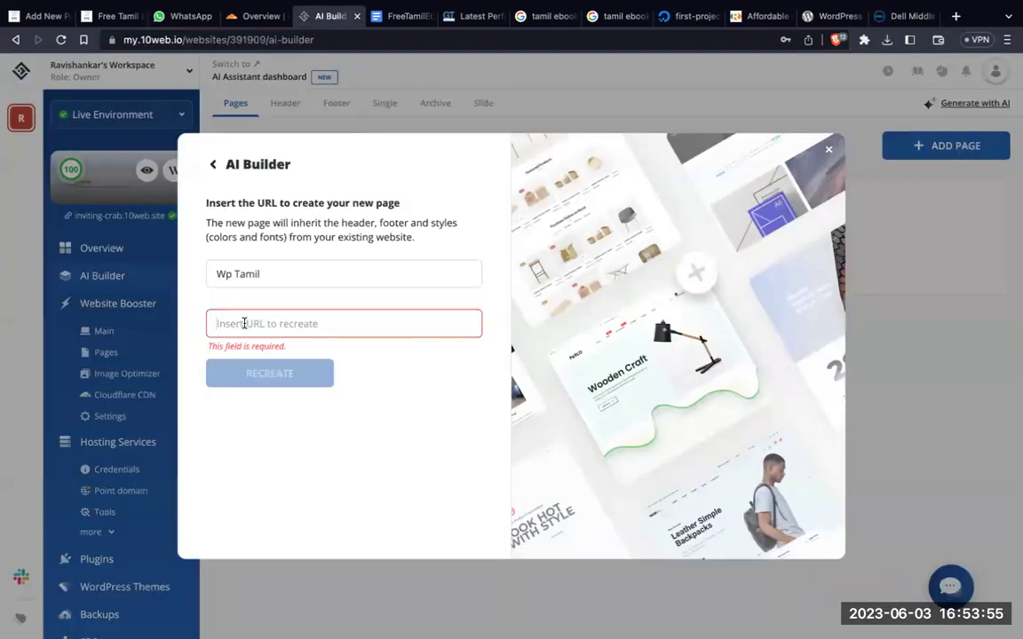
key("super+v")
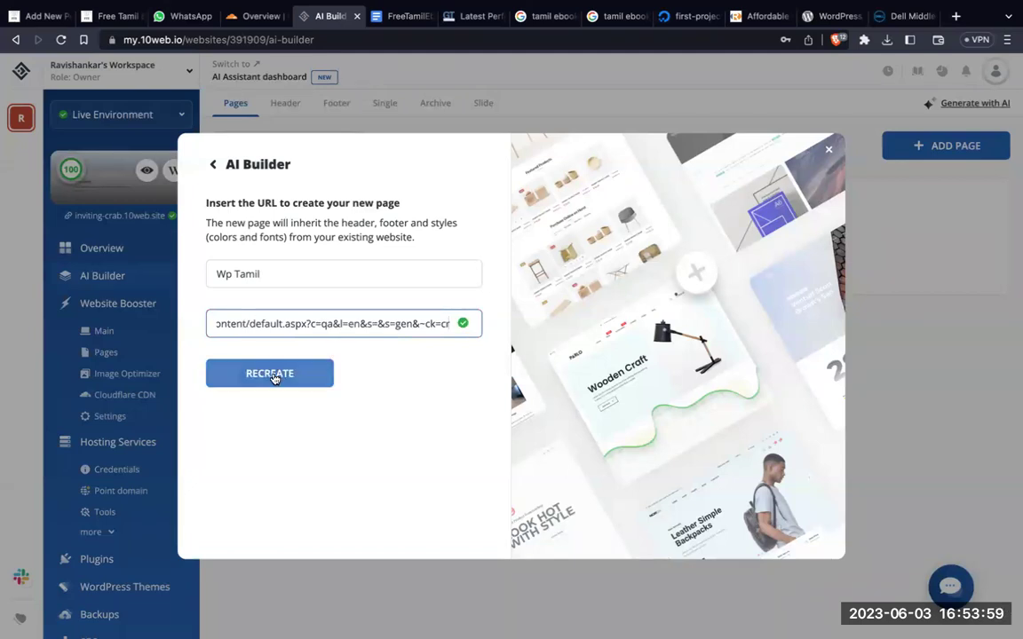
left_click(271, 374)
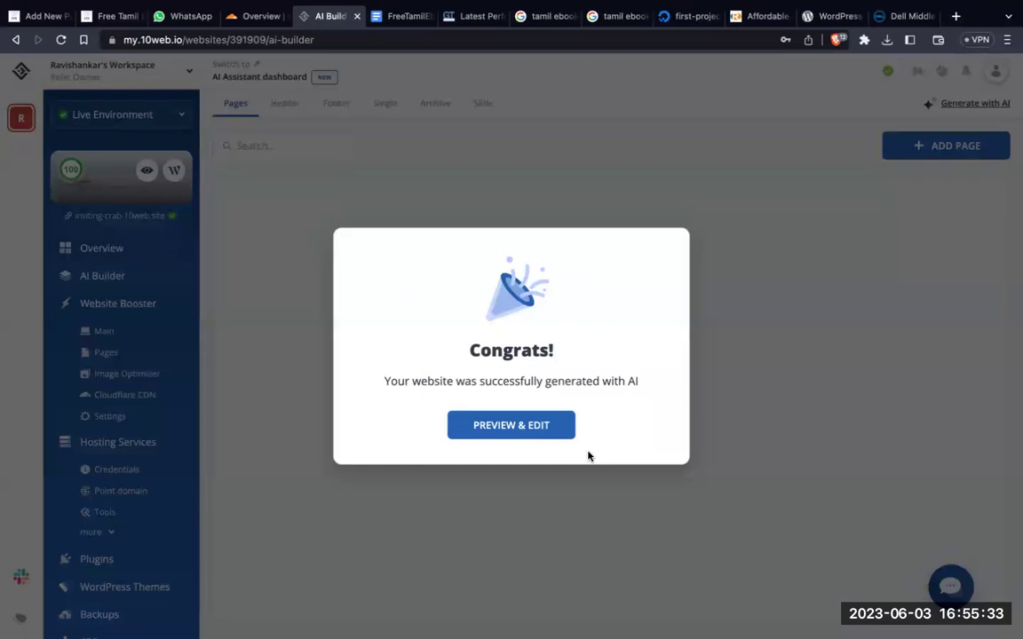
Step: Open the generated Wp Tamil page in the editor and scroll through its sections
left_click(516, 435)
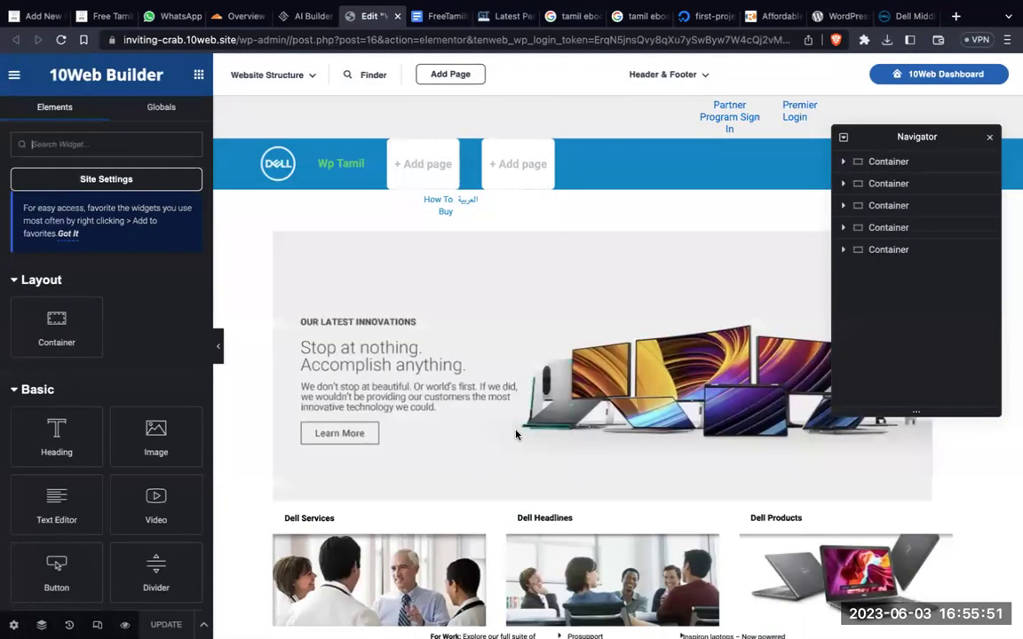
scroll(990, 499, "down", 2)
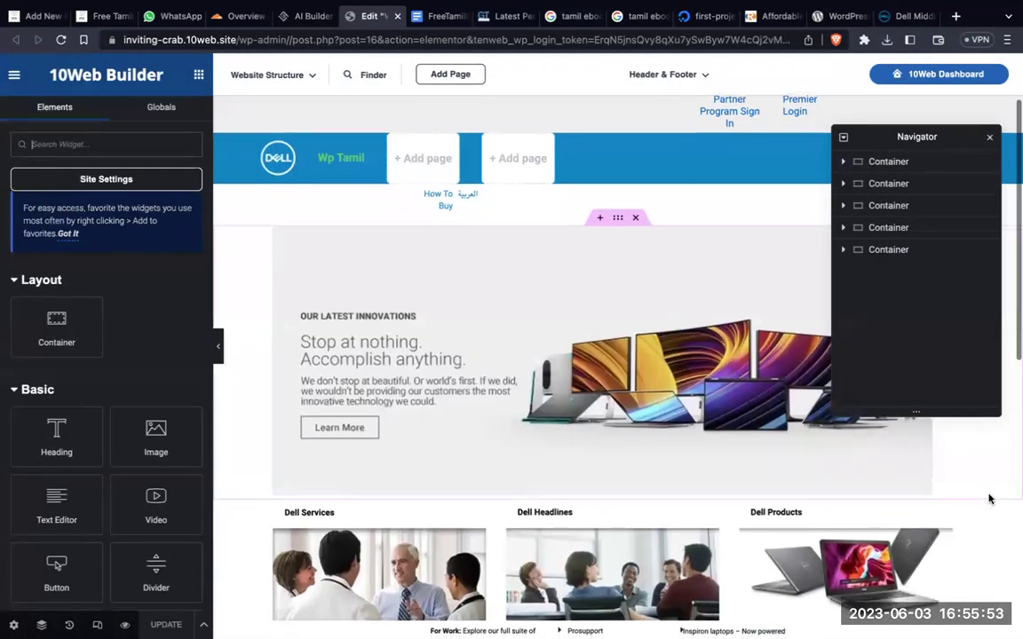
scroll(990, 499, "down", 5)
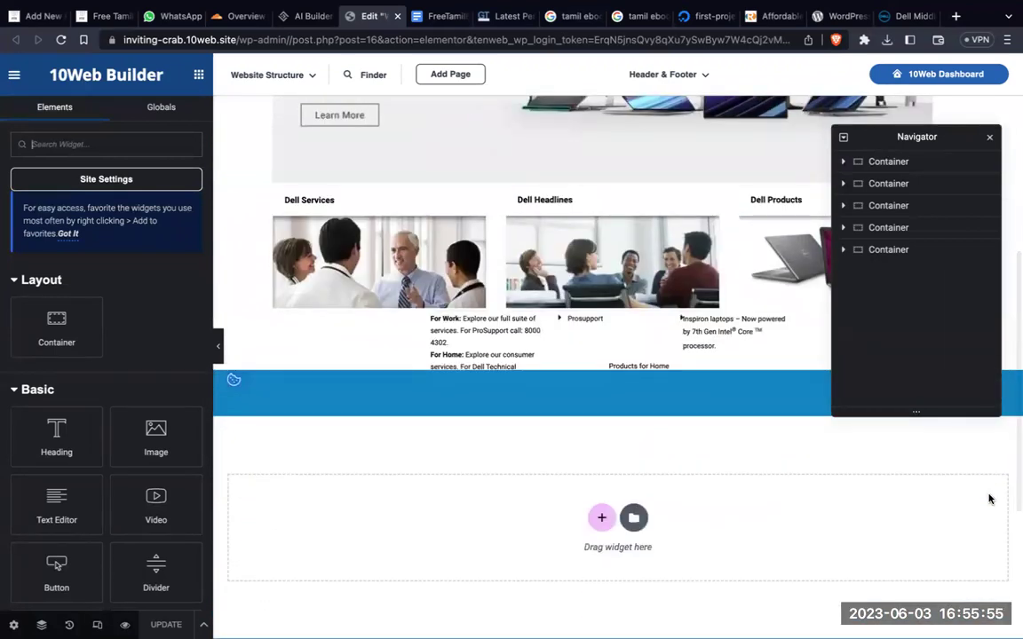
scroll(990, 500, "down", 2)
scroll(988, 496, "up", 6)
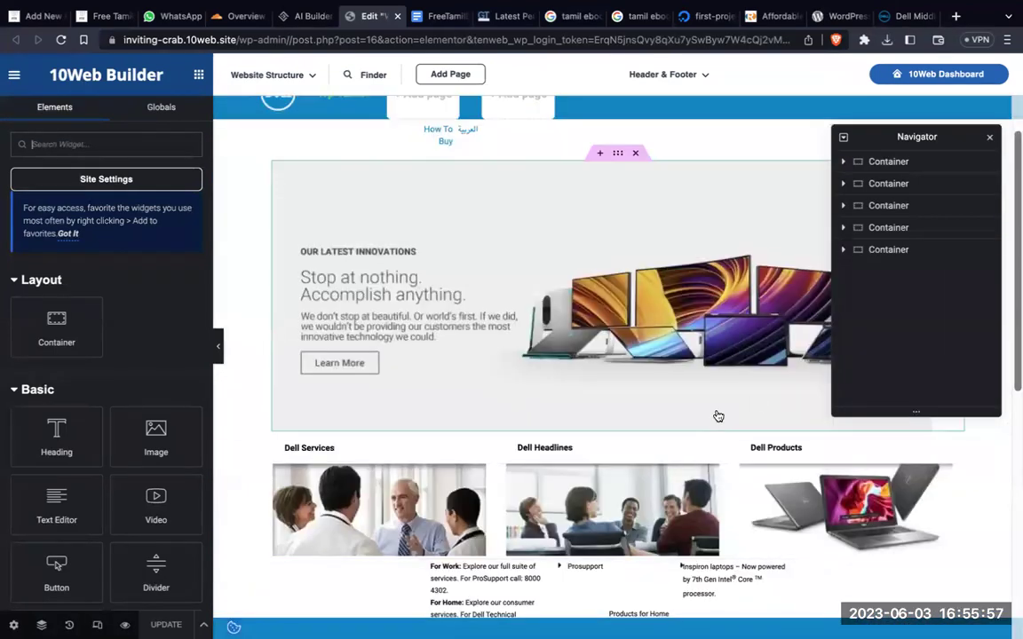
Step: Compare the recreated page side by side with the original Dell homepage
left_click(901, 16)
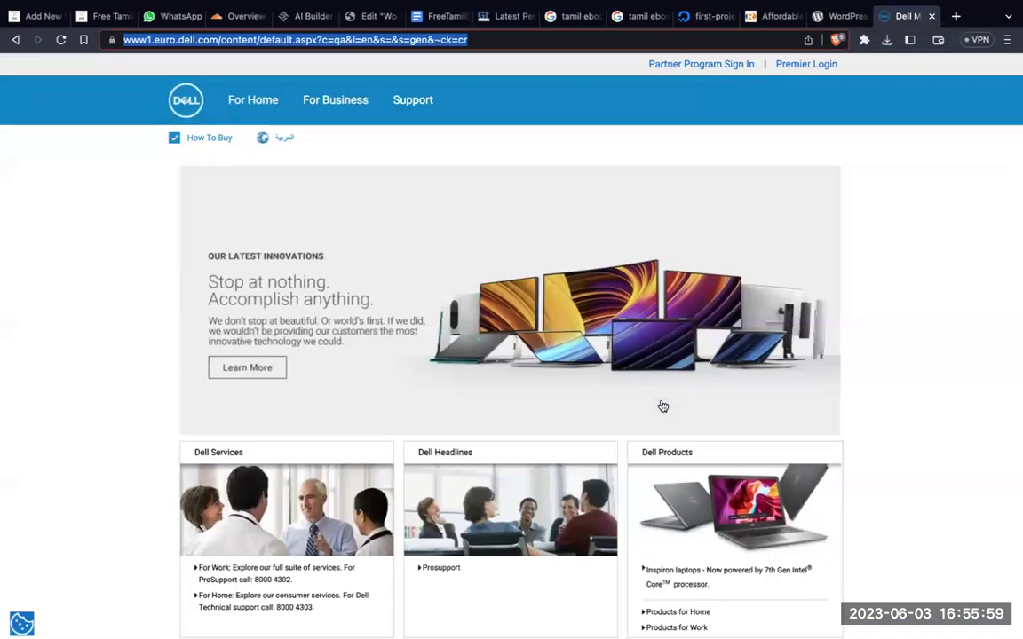
scroll(672, 418, "down", 1)
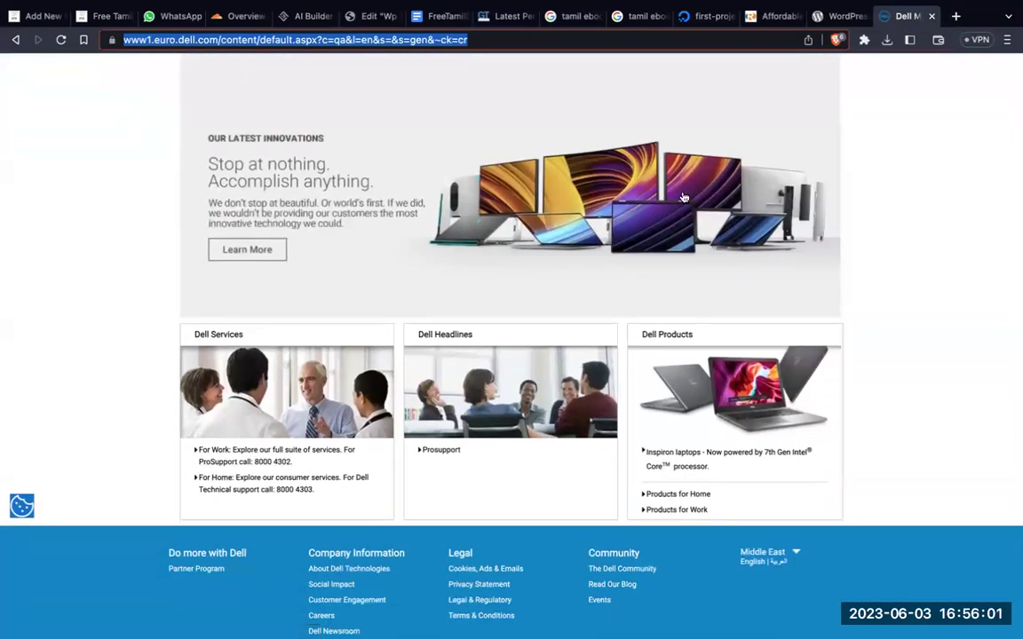
scroll(655, 335, "up", 2)
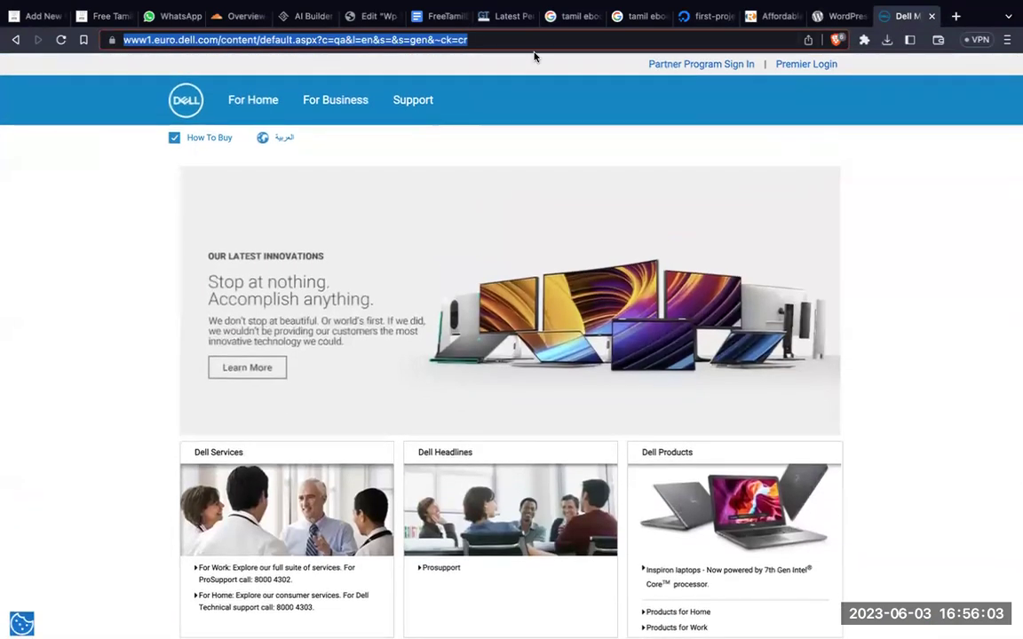
left_click(368, 16)
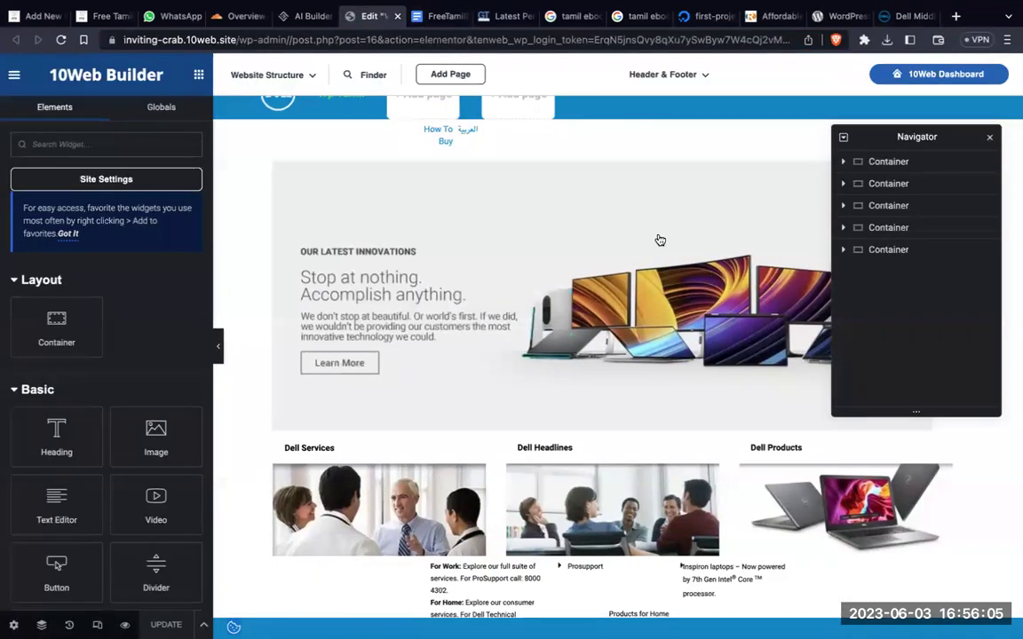
scroll(655, 404, "down", 5)
scroll(656, 403, "up", 5)
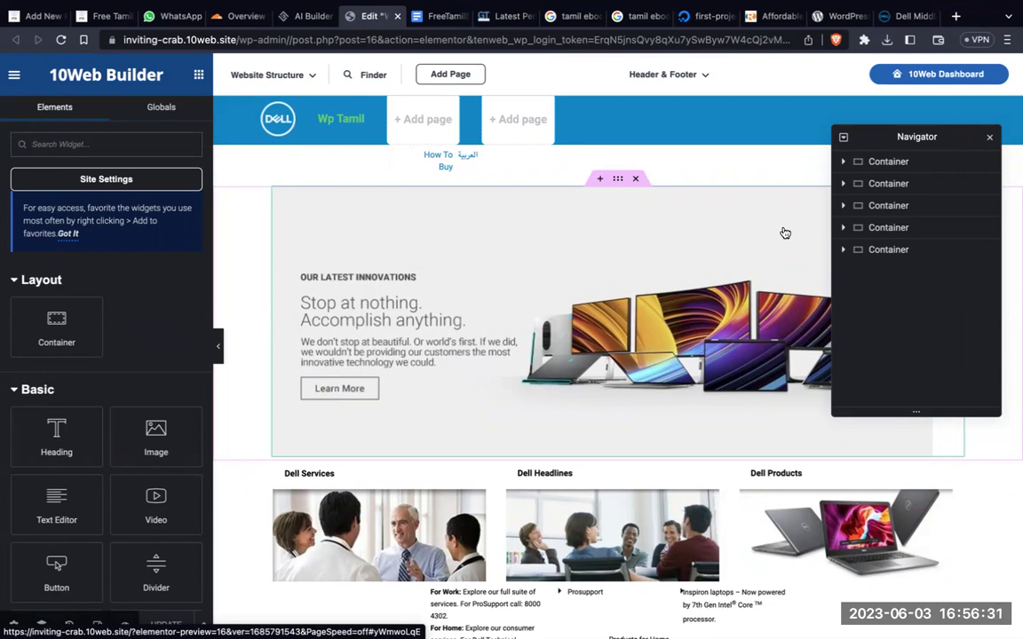
scroll(785, 232, "down", 3)
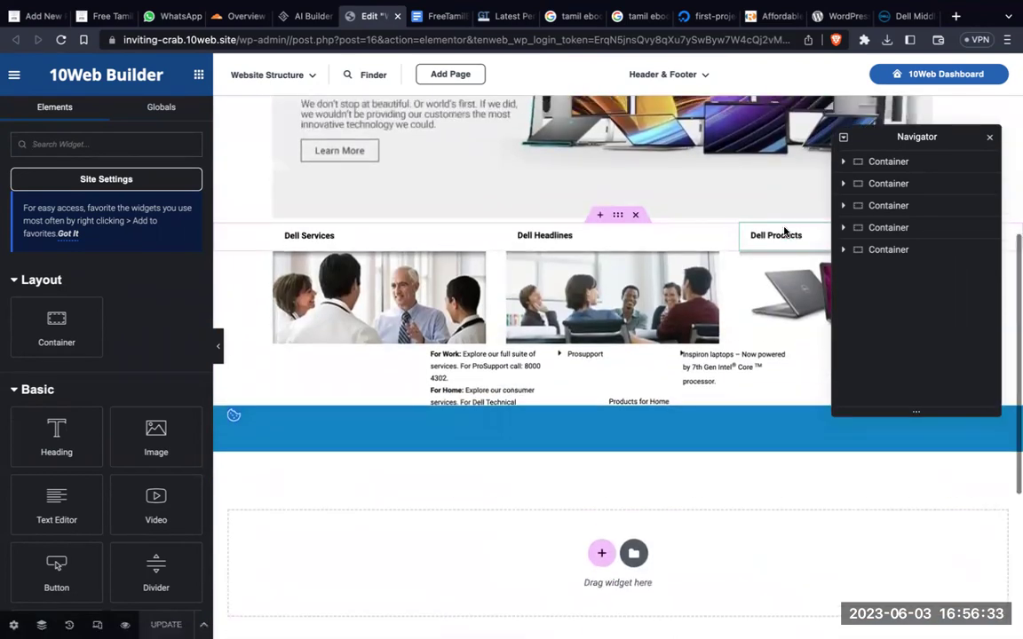
scroll(784, 232, "up", 1)
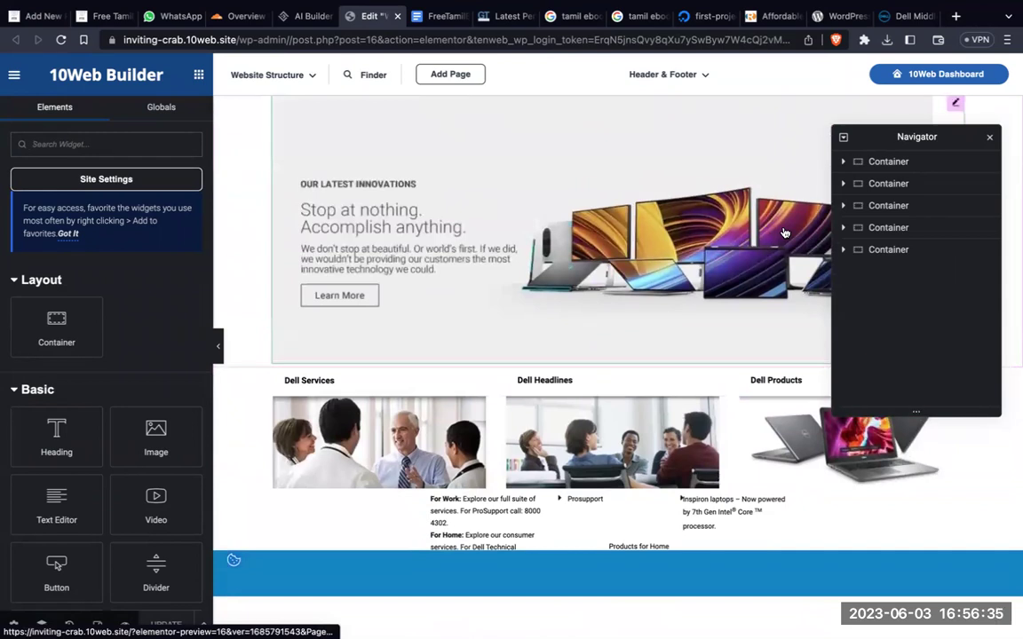